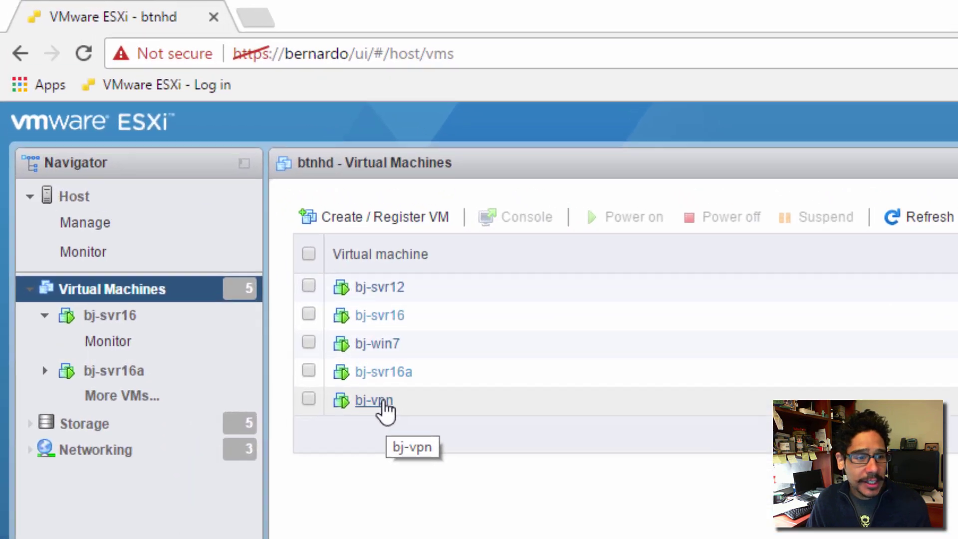
Open the bj-vpn browser console and move its window to the right
right_click(256, 272)
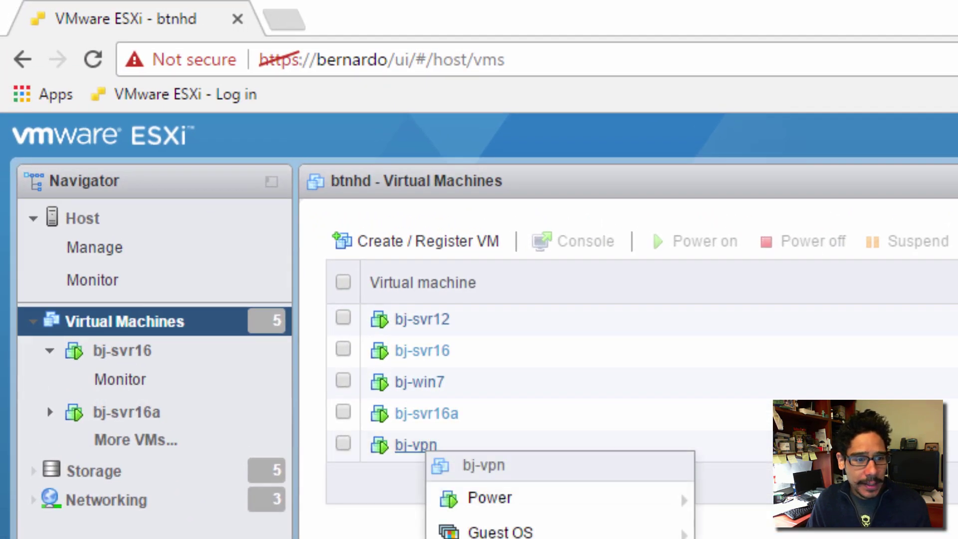
mouse_move(381, 490)
left_click(652, 503)
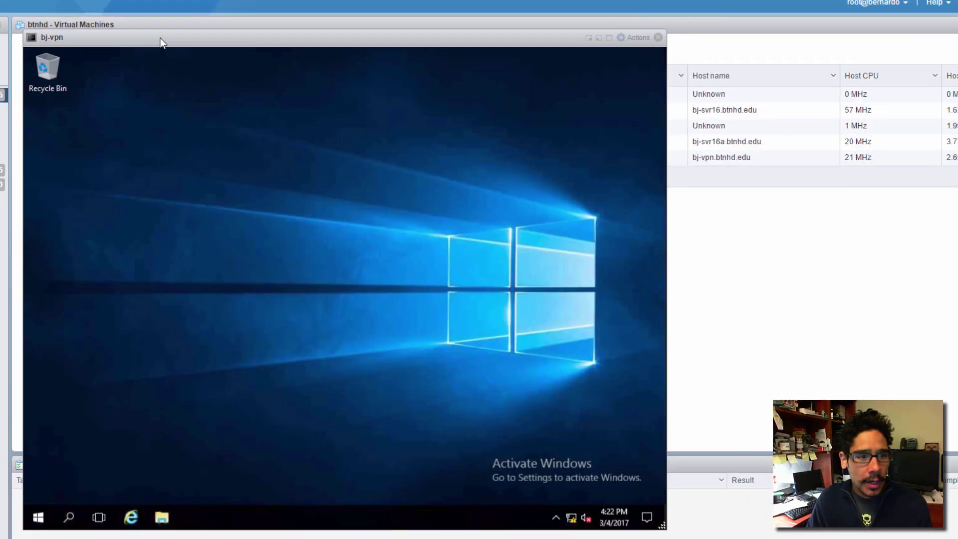
left_click_drag(160, 38, 387, 22)
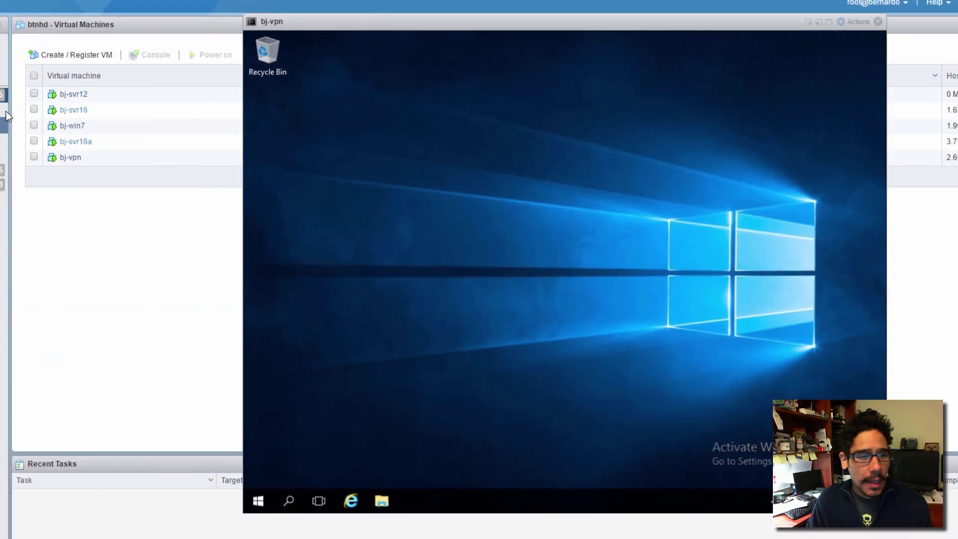
Open the bj-win7 browser console and arrange the two console windows apart
right_click(75, 128)
mouse_move(128, 175)
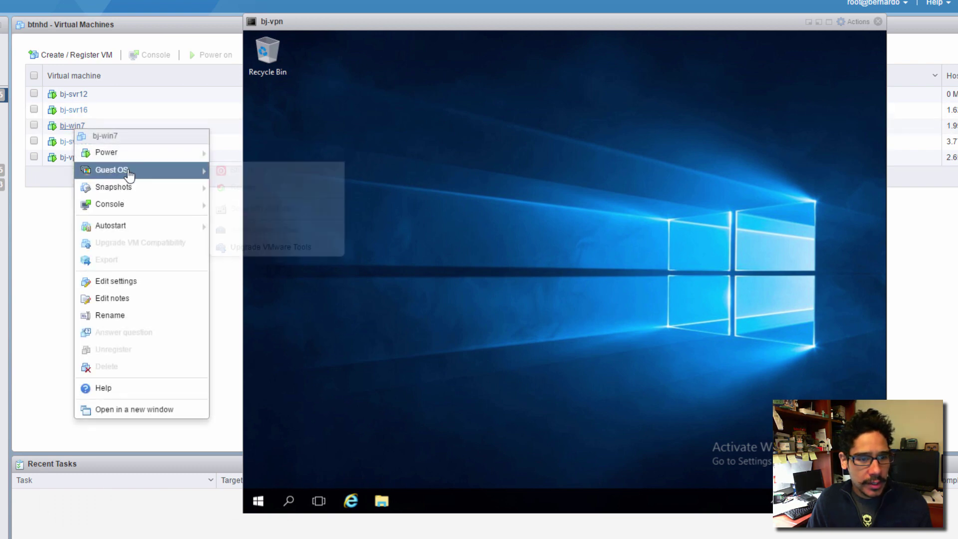
mouse_move(126, 204)
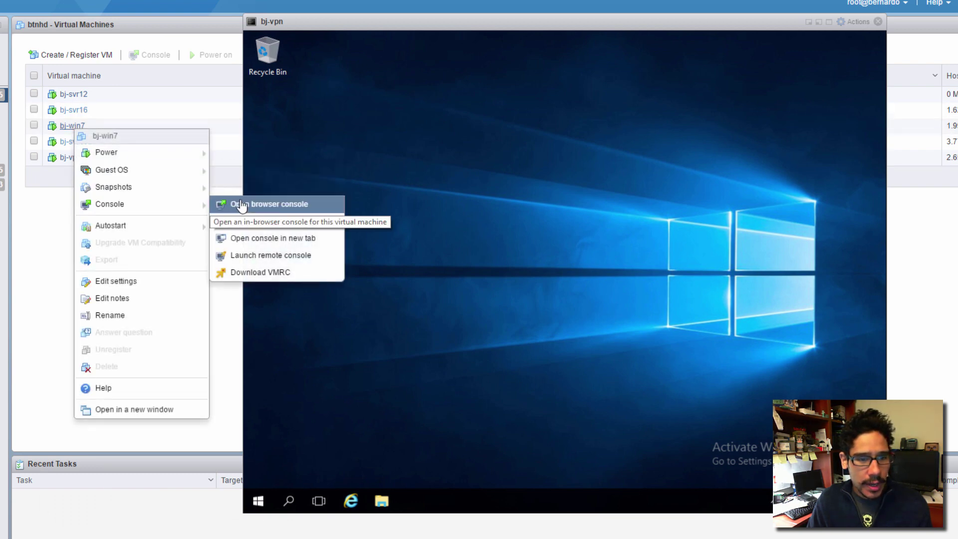
left_click(219, 204)
left_click_drag(340, 32, 397, 59)
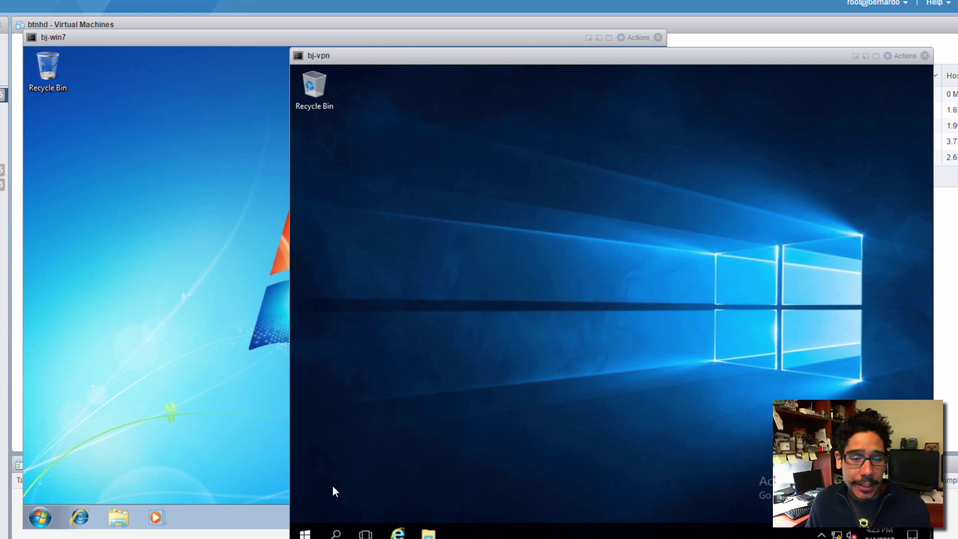
Launch Server Manager on bj-vpn and start the Add Roles and Features wizard
left_click(305, 534)
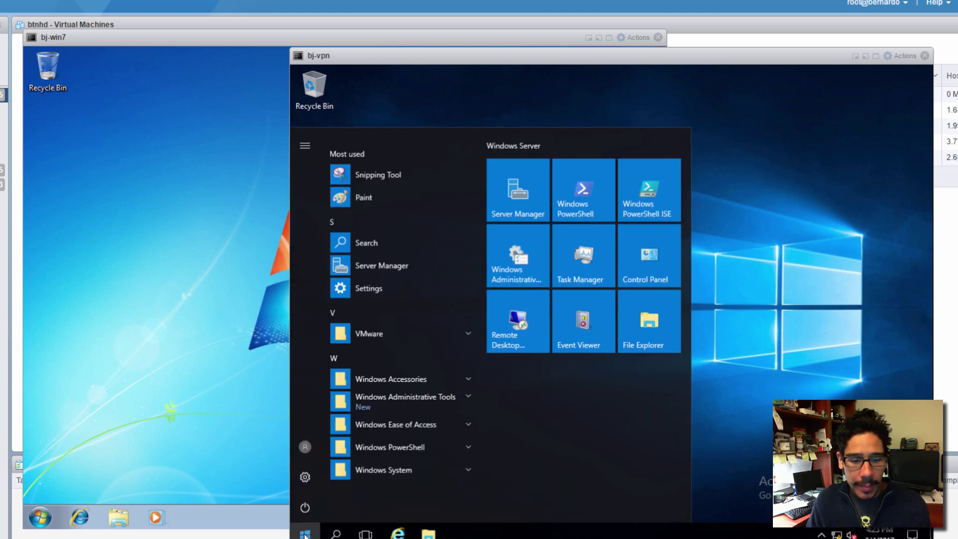
left_click(514, 196)
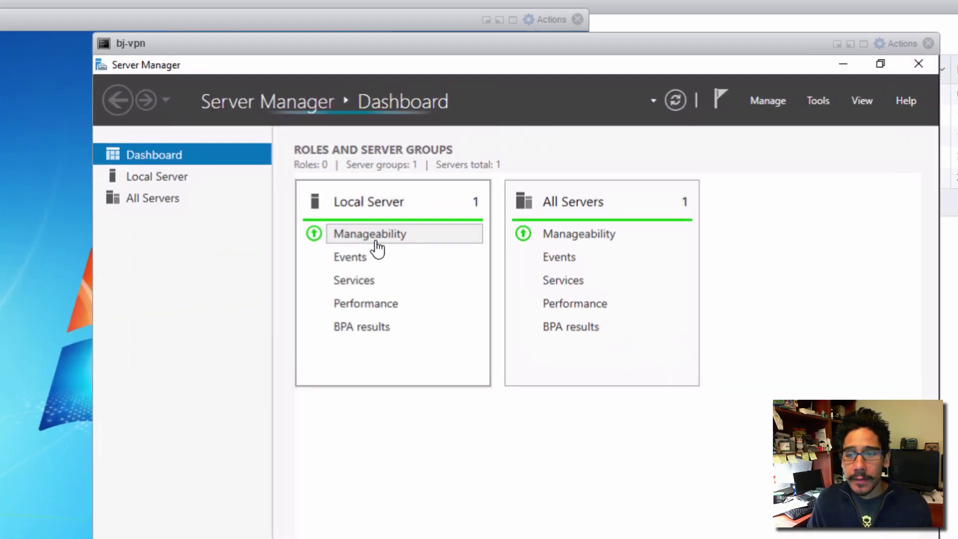
left_click(771, 100)
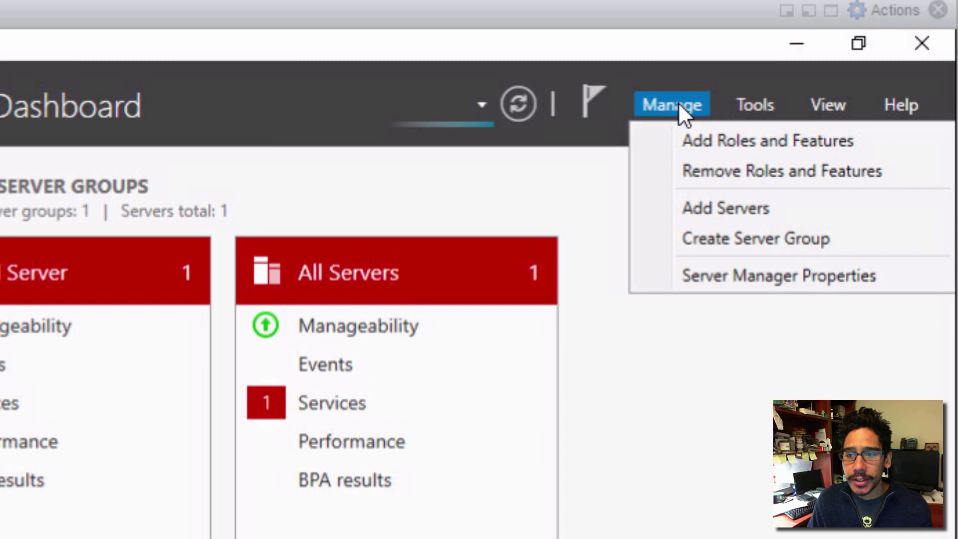
left_click(714, 143)
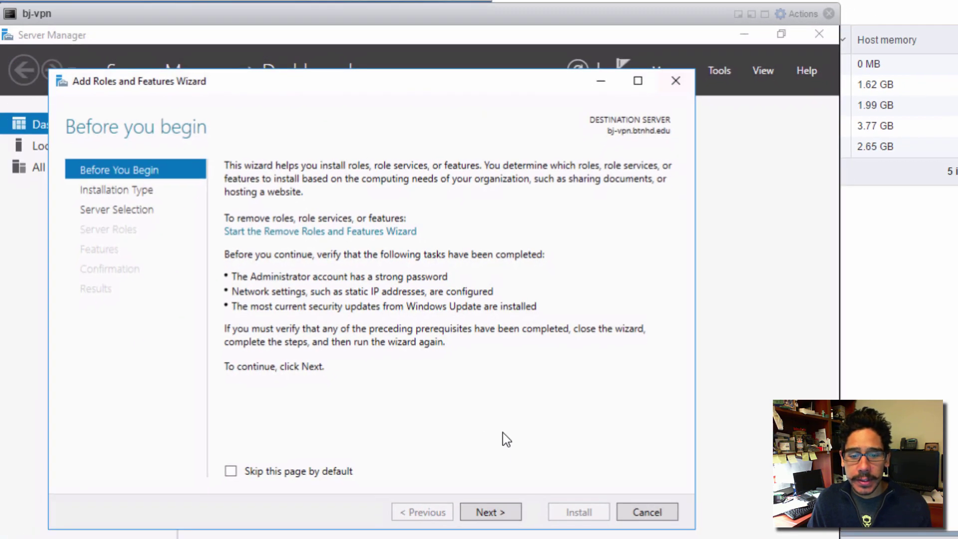
Select the Remote Access server role and continue to its role services page
left_click(489, 514)
left_click(487, 511)
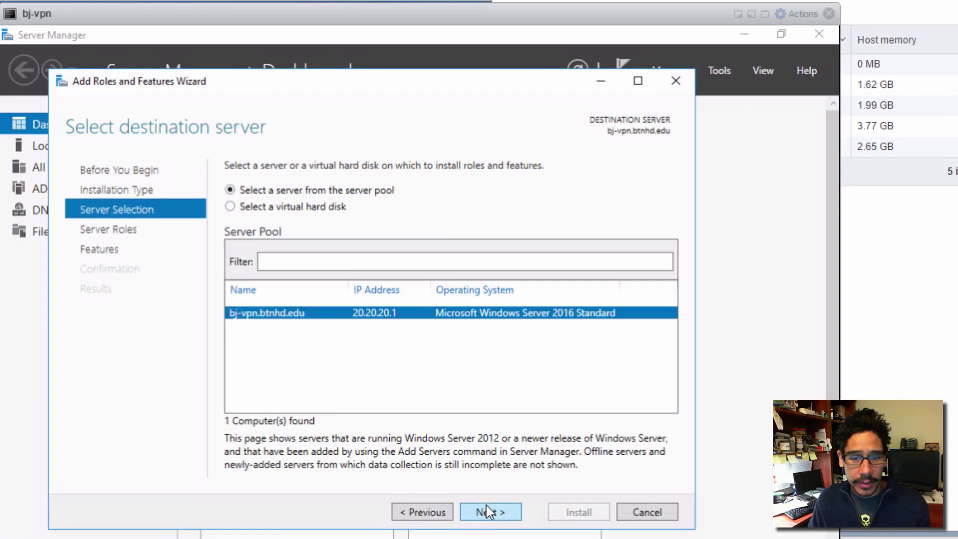
left_click(488, 510)
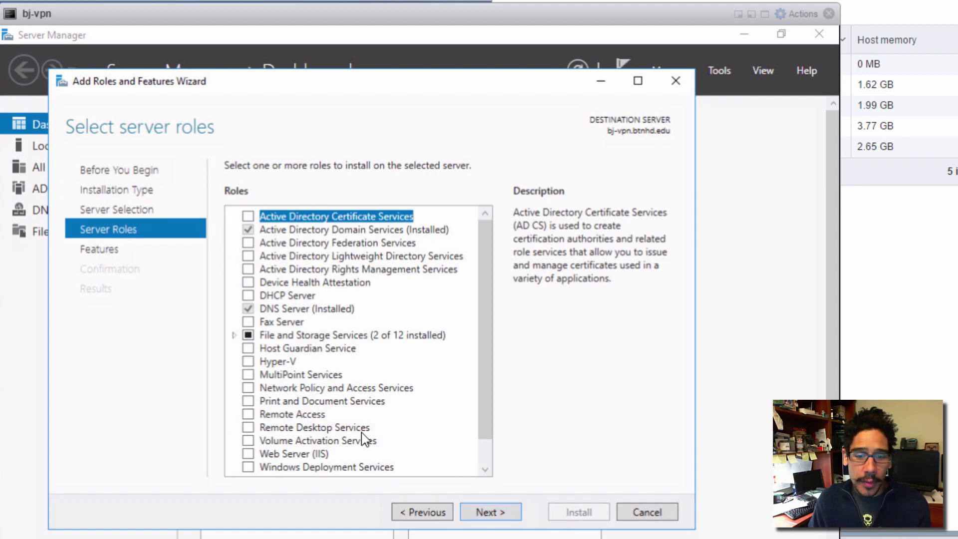
left_click(249, 417)
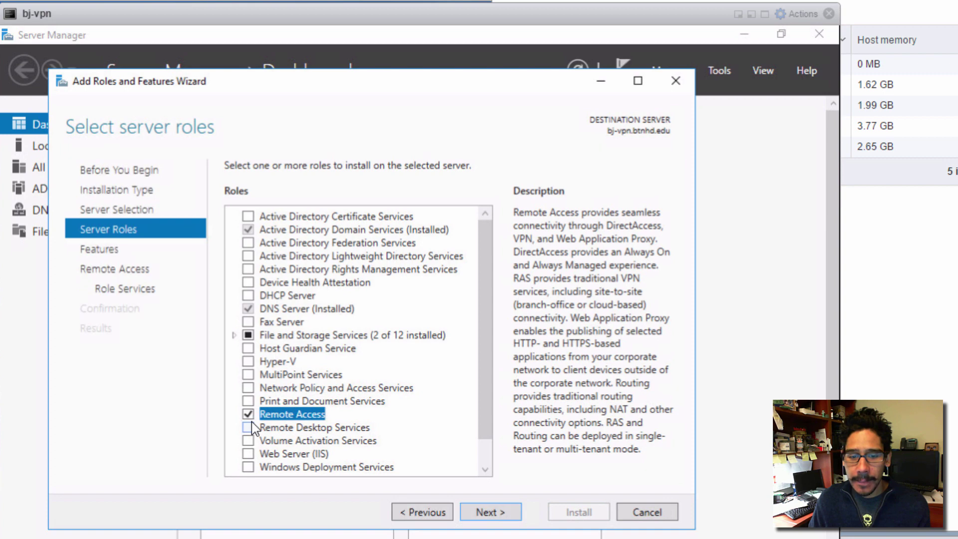
left_click(474, 512)
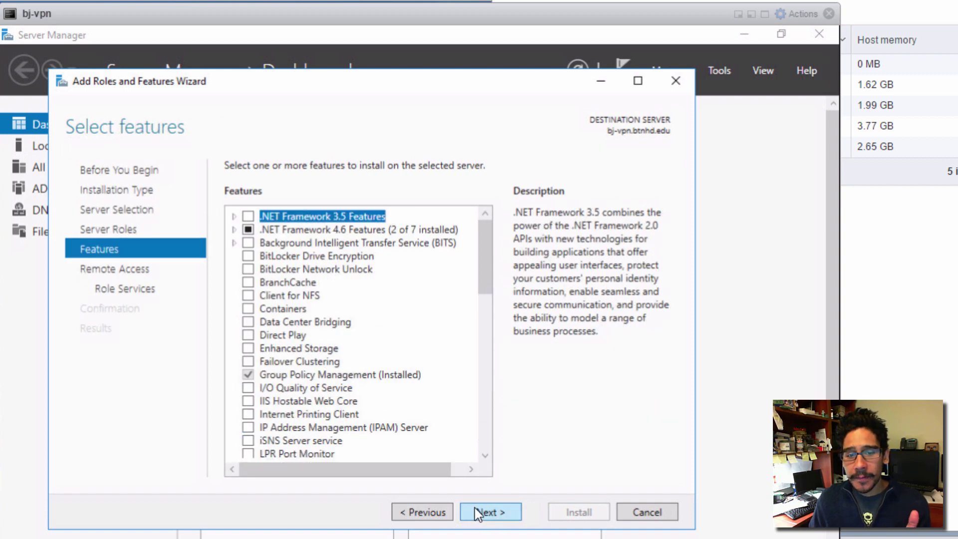
left_click(483, 512)
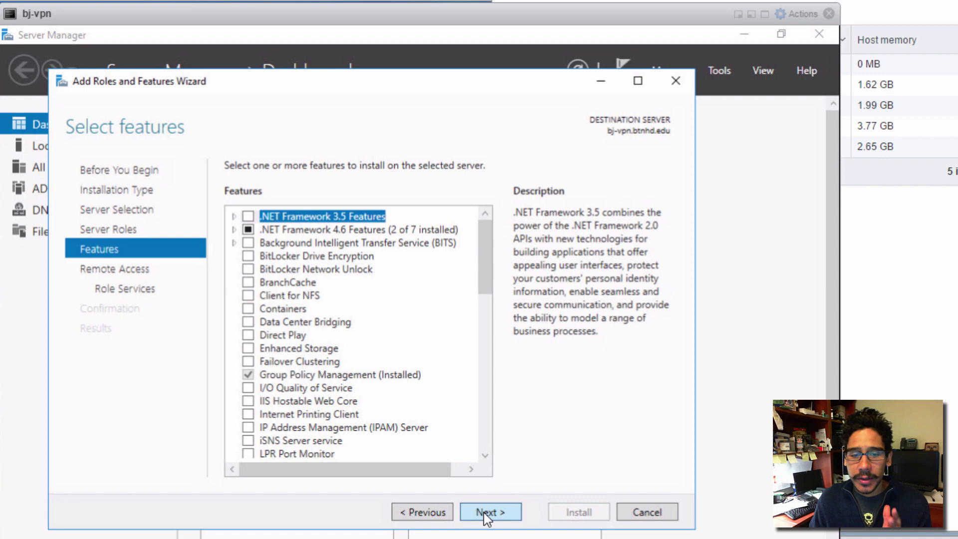
left_click(486, 514)
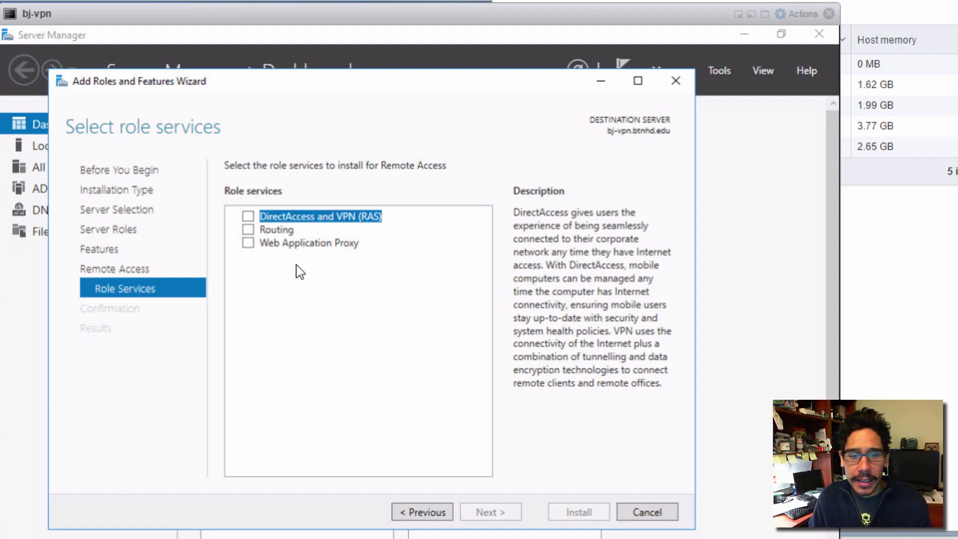
Select DirectAccess and VPN (RAS) with its required features, keep IIS defaults, and install
left_click(247, 217)
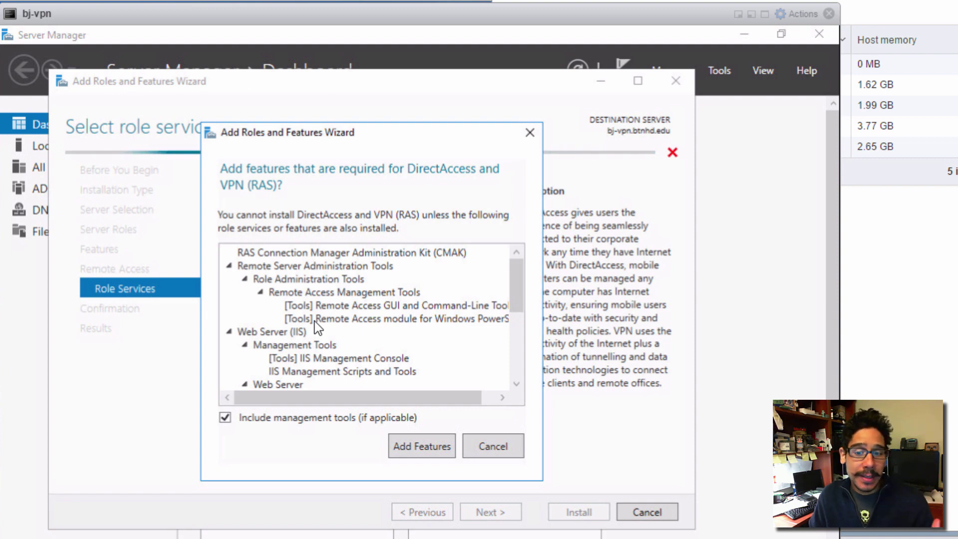
left_click(426, 454)
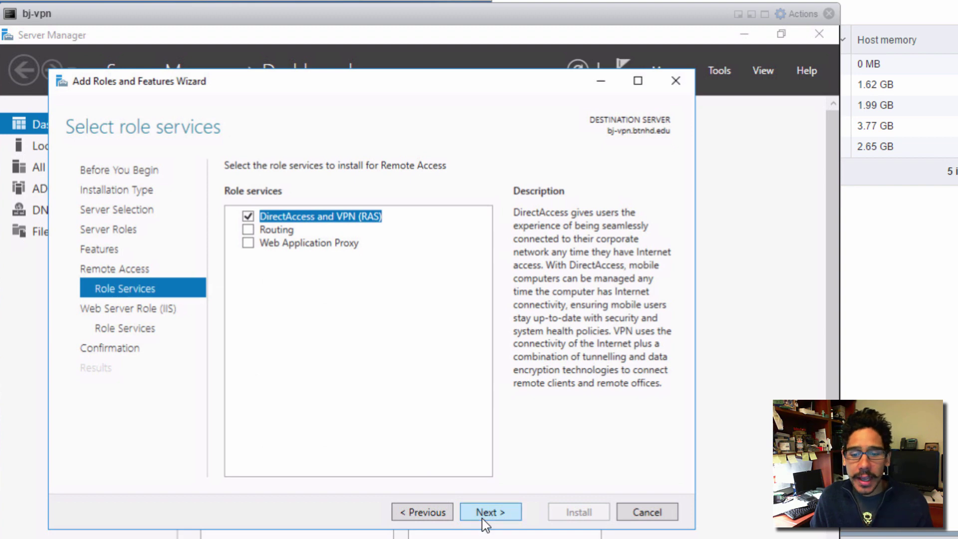
left_click(486, 514)
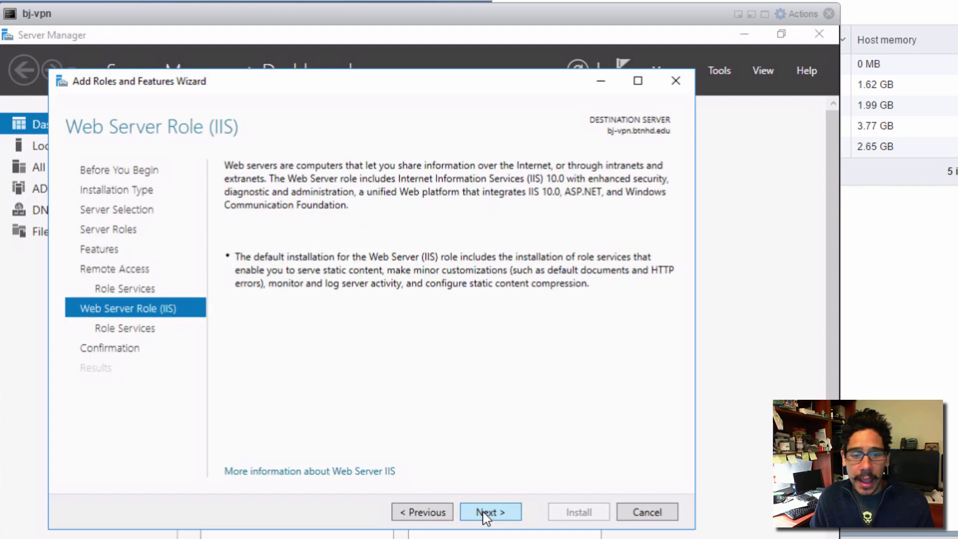
left_click(487, 514)
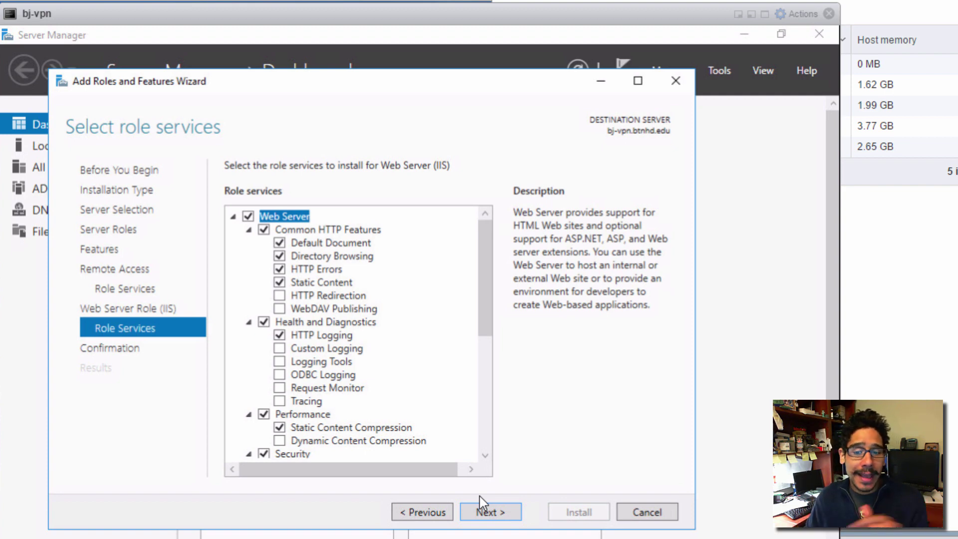
left_click(494, 512)
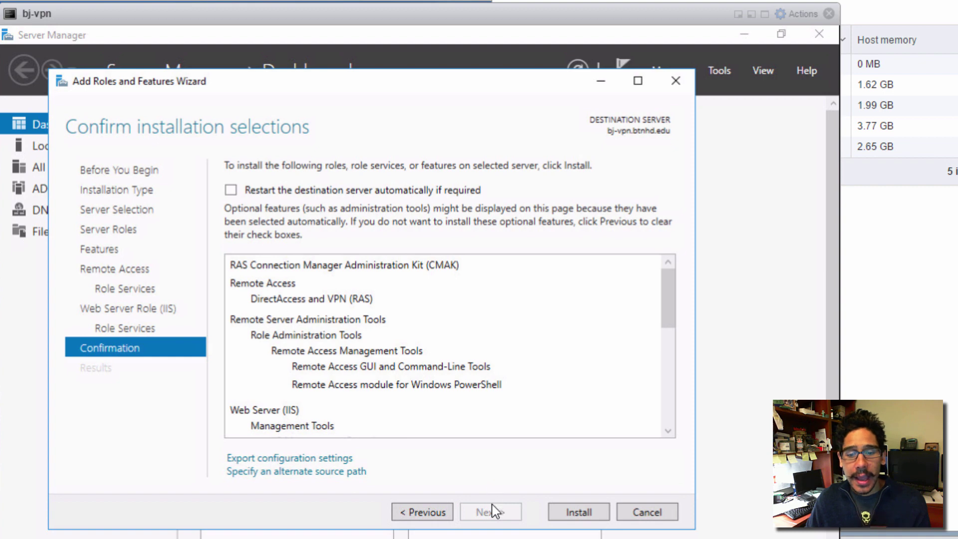
left_click(575, 511)
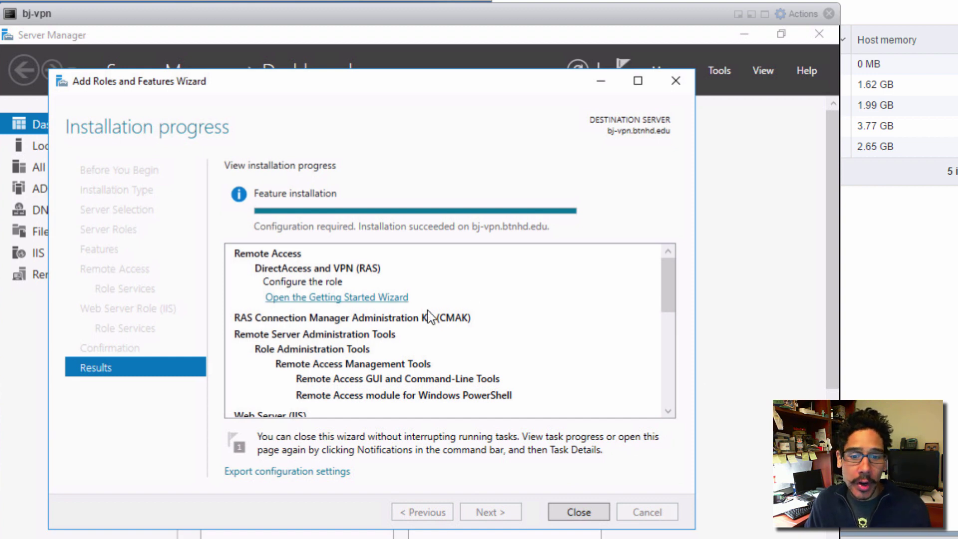
Choose Deploy VPN only in the Getting Started Wizard, then close the Add Roles wizard and Server Manager
left_click(377, 298)
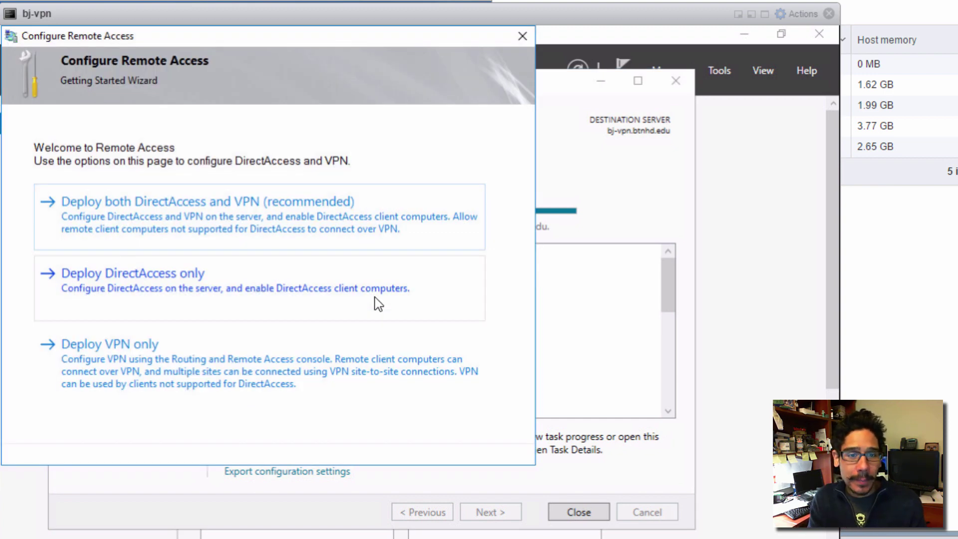
left_click(200, 368)
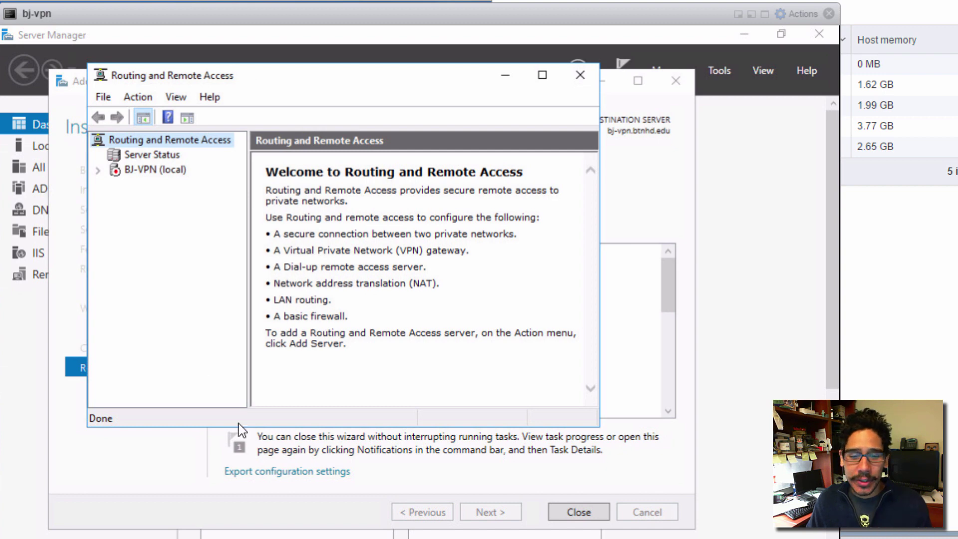
left_click(176, 466)
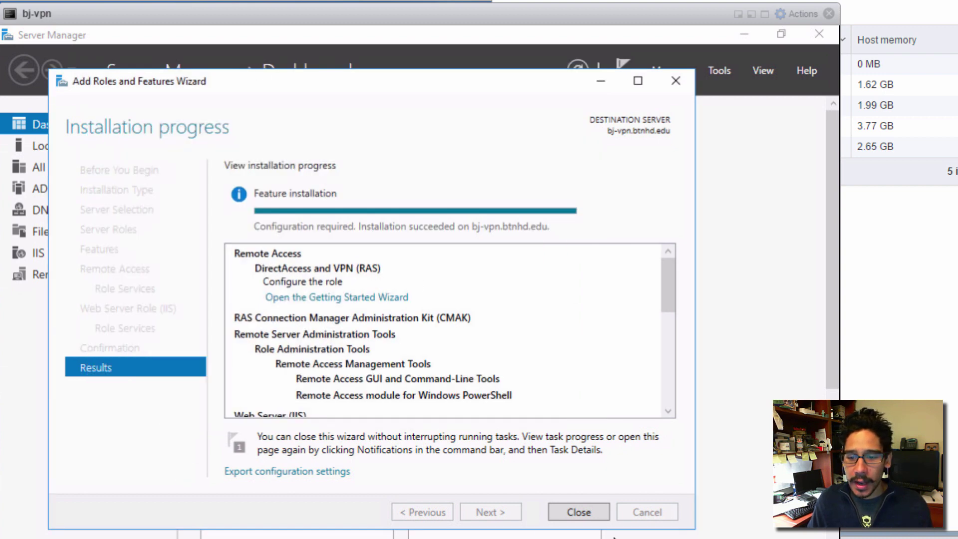
left_click(579, 512)
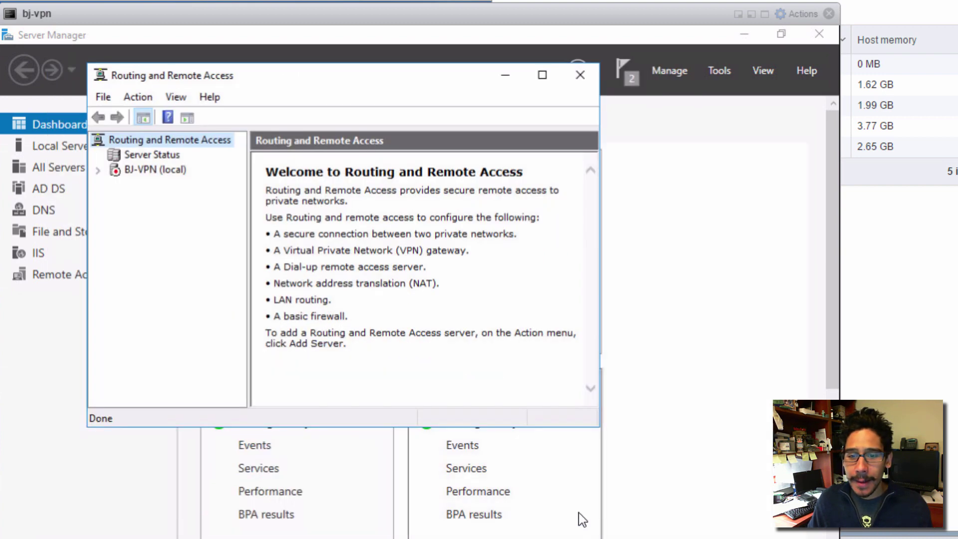
left_click(820, 35)
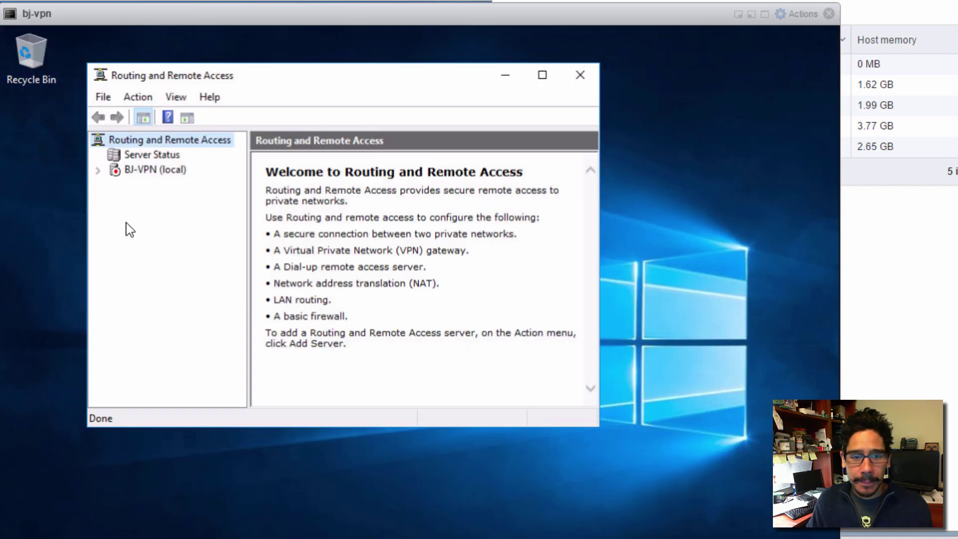
Start Configure and Enable Routing and Remote Access on BJ-VPN (local) with Custom configuration
right_click(137, 172)
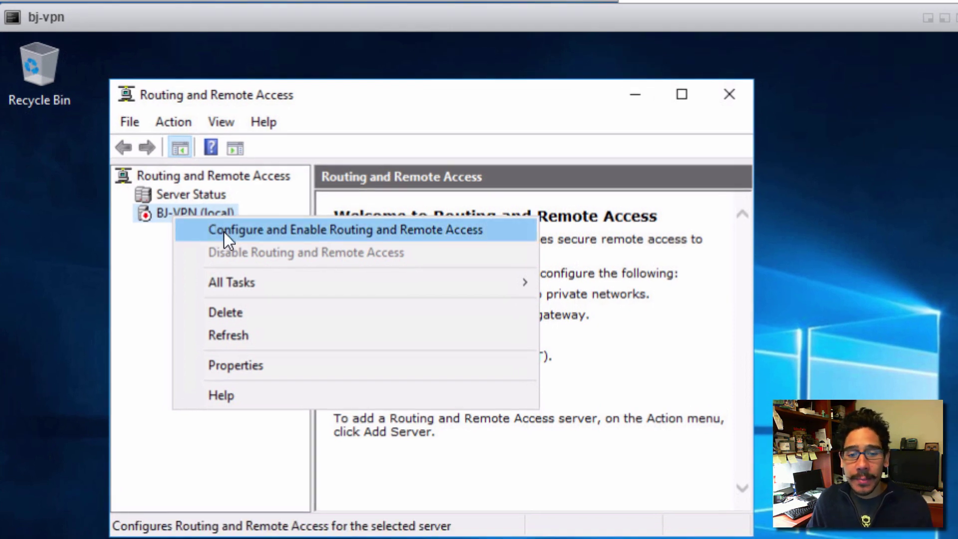
left_click(224, 232)
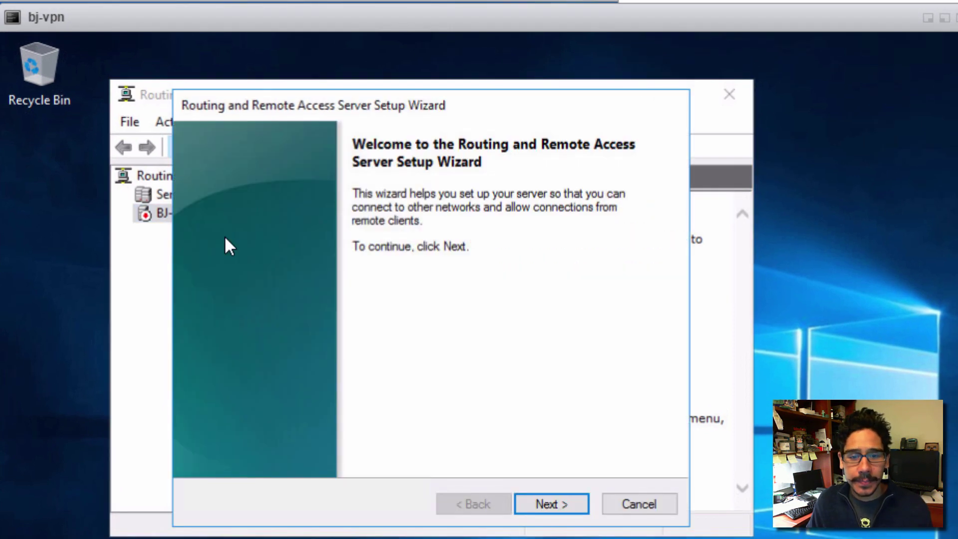
left_click(565, 500)
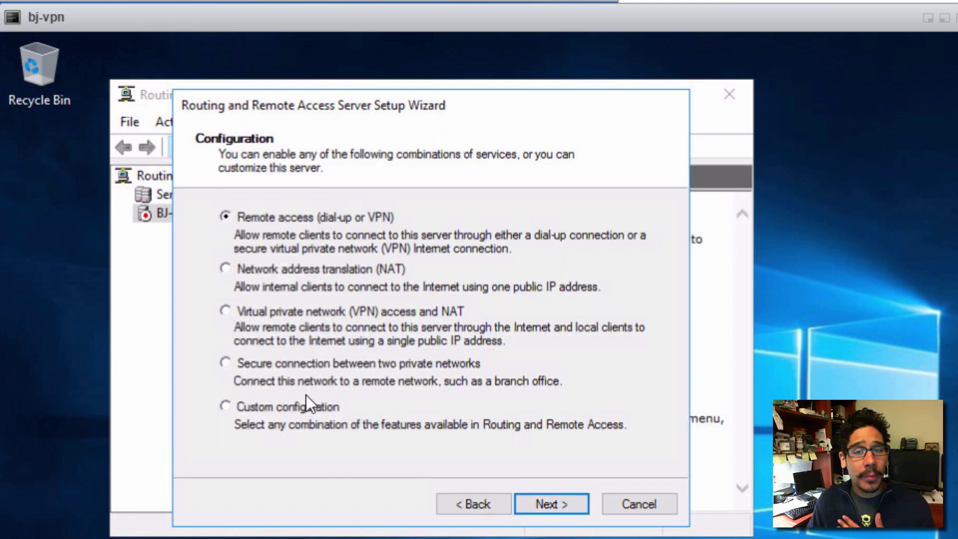
left_click(284, 412)
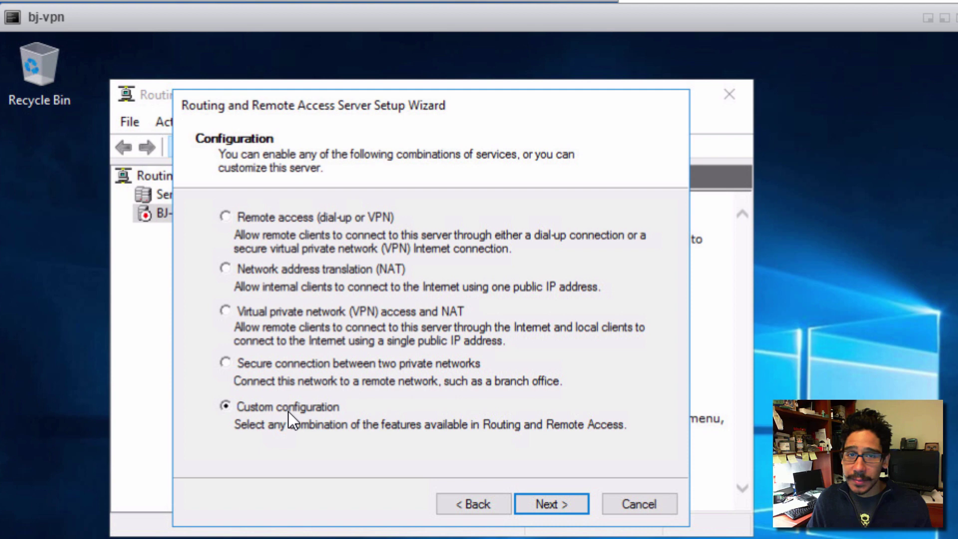
left_click(557, 508)
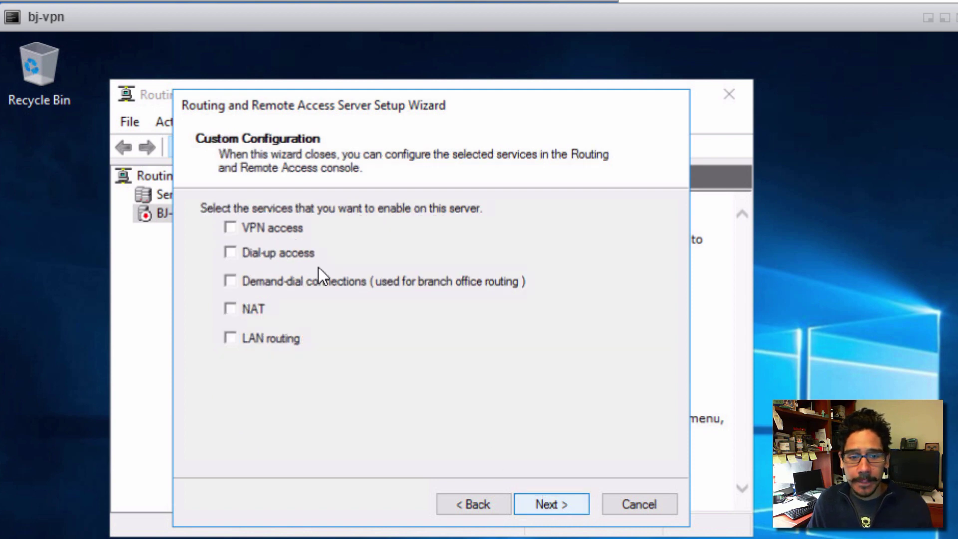
Enable only VPN access, finish setup, start the service, and open BJ-VPN's properties
left_click(280, 229)
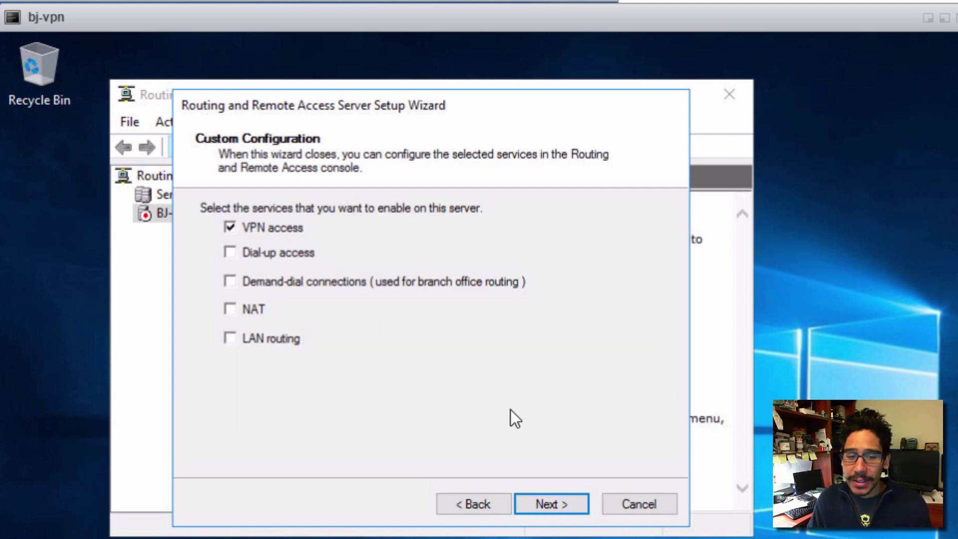
left_click(567, 502)
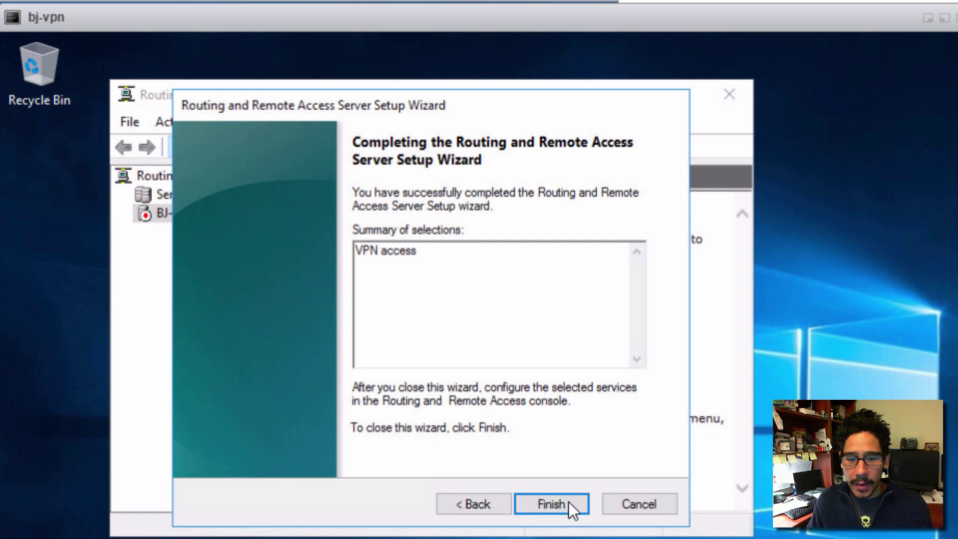
key("Return")
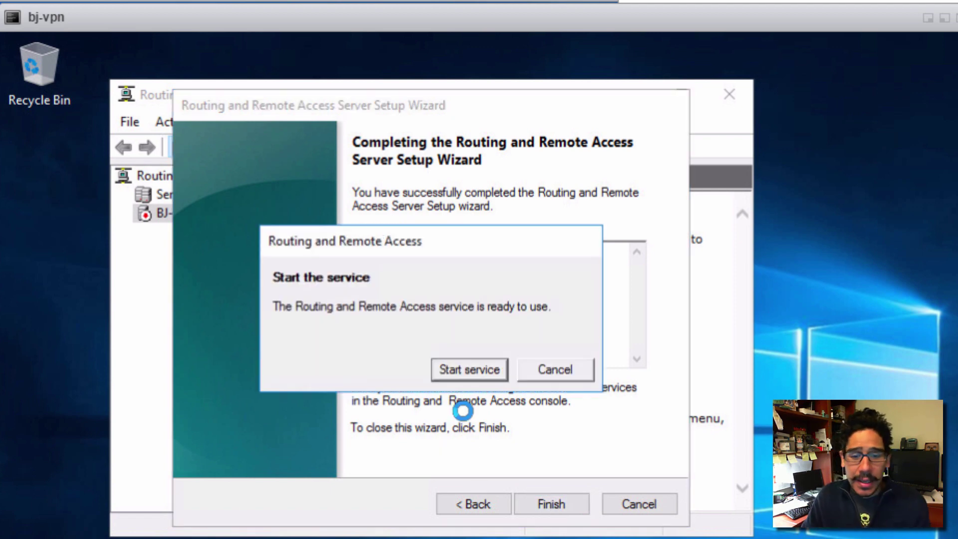
left_click(483, 372)
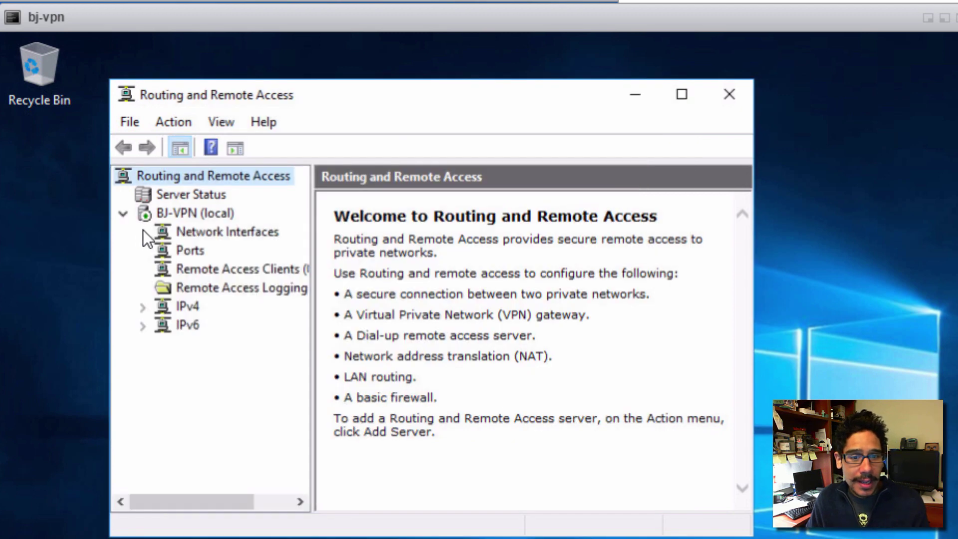
right_click(194, 214)
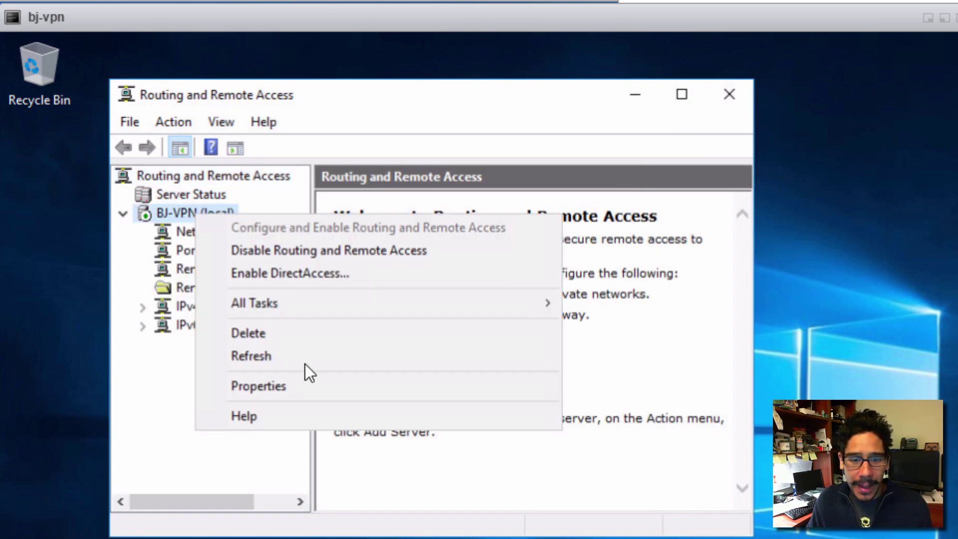
left_click(293, 386)
On the IPv4 tab, use a static address pool 10.10.10.100–10.10.10.110 and save the properties
left_click_drag(404, 55, 473, 105)
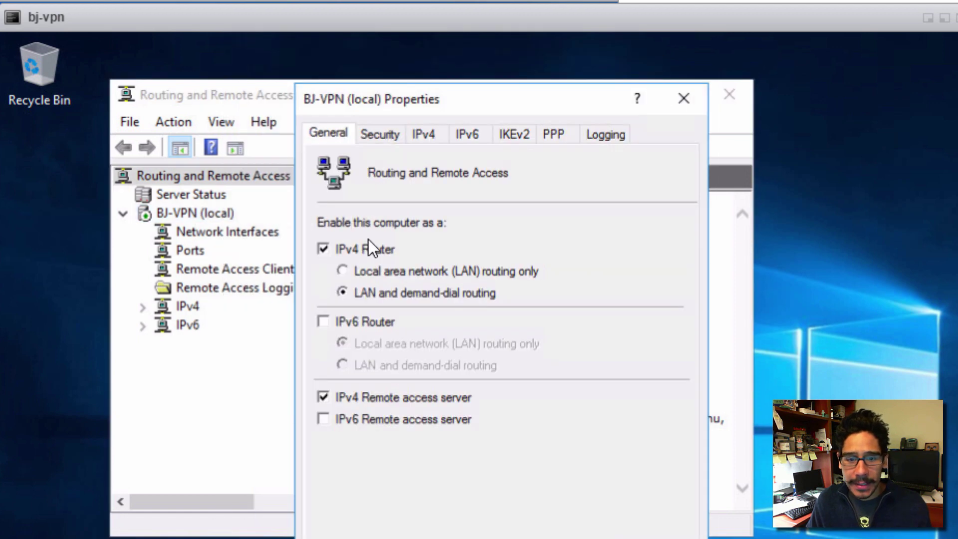
left_click(428, 133)
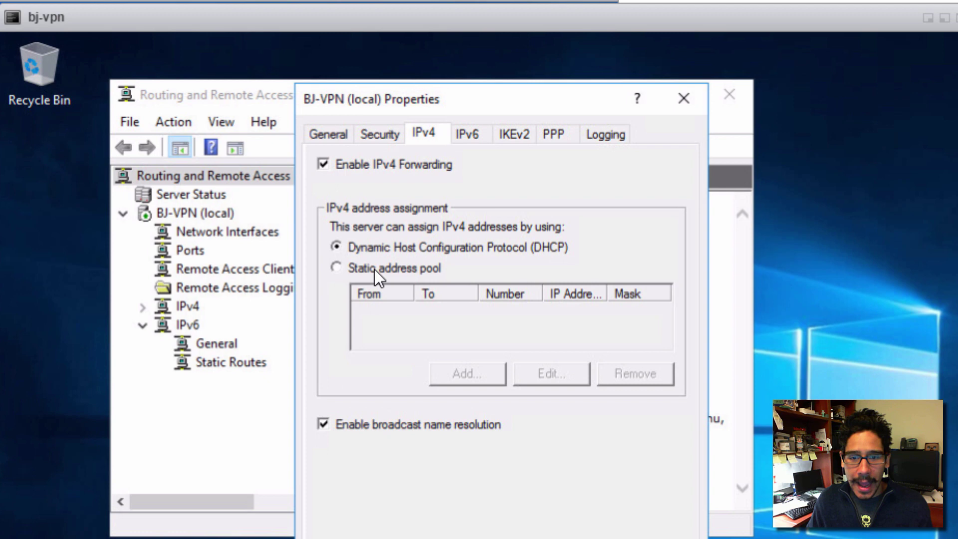
left_click(374, 268)
left_click(453, 375)
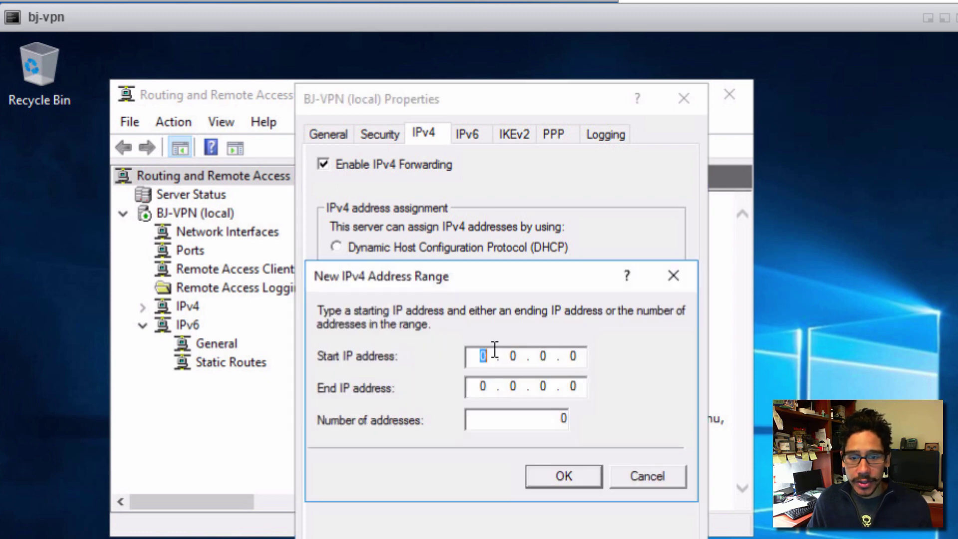
type("10.10.")
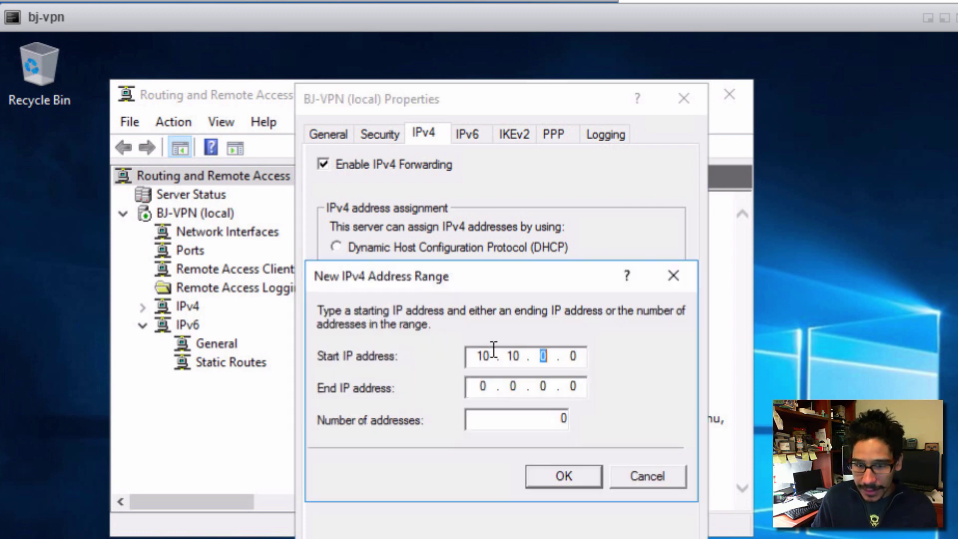
type("10.100")
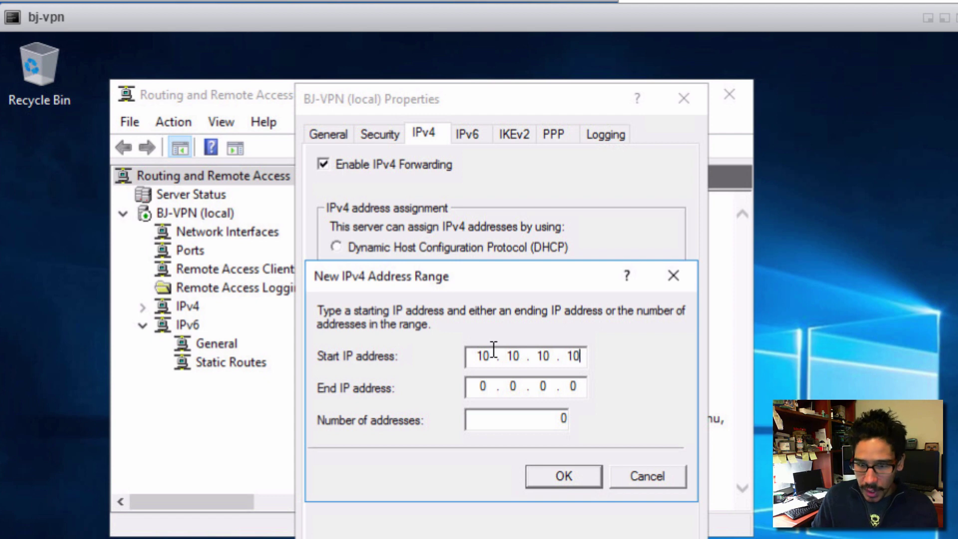
left_click(487, 381)
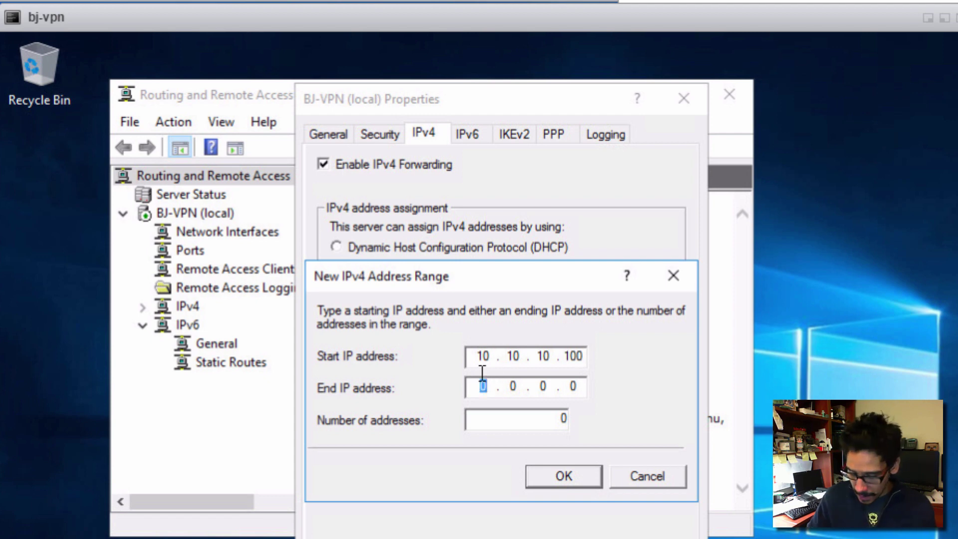
type("10.10.10.10")
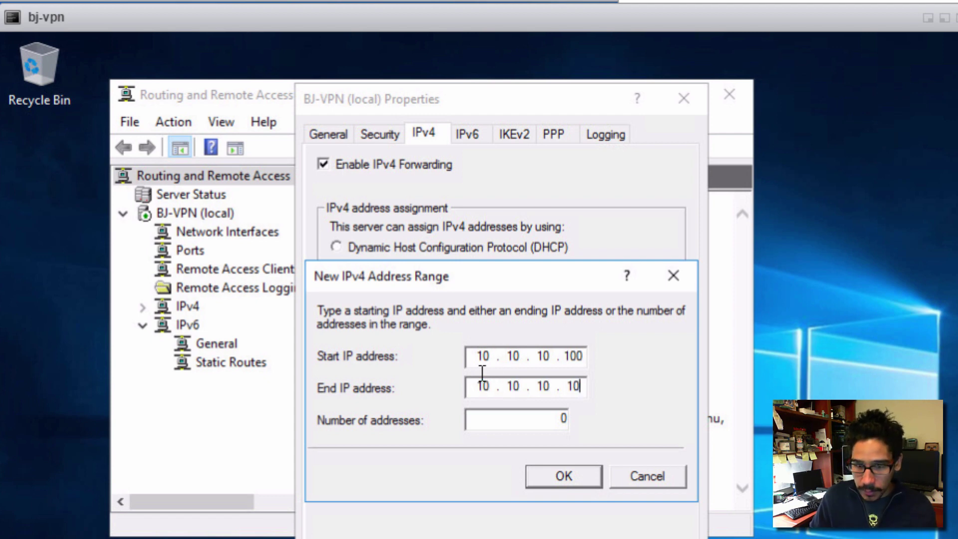
key("BackSpace")
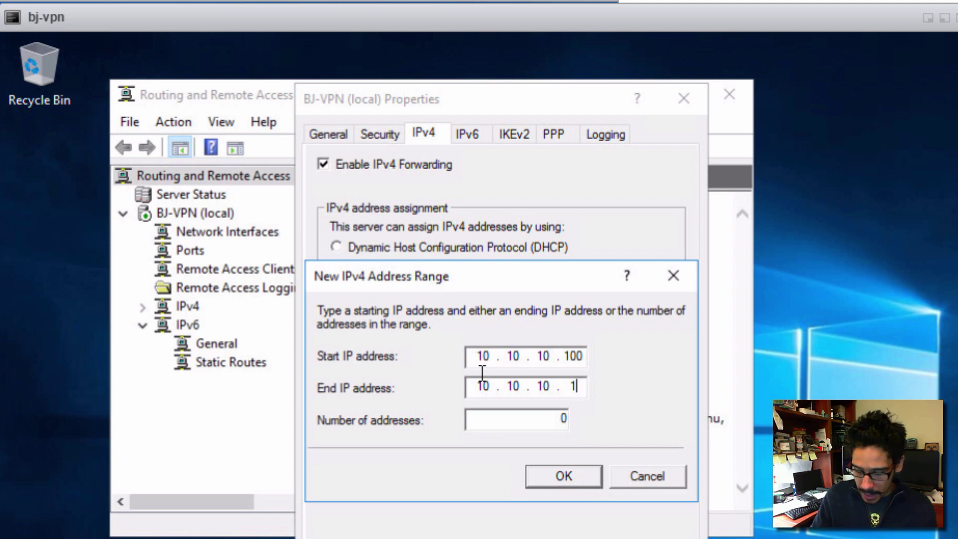
type("10")
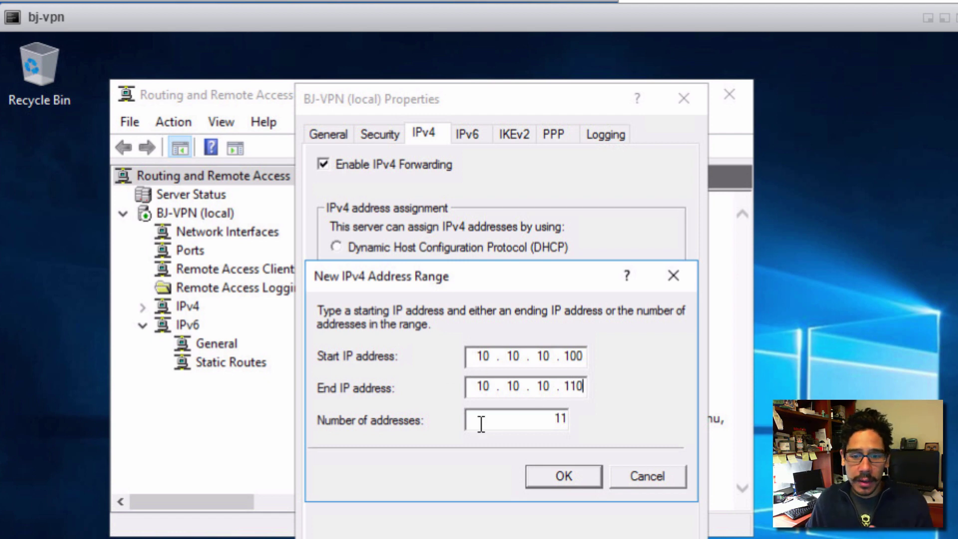
left_click(556, 478)
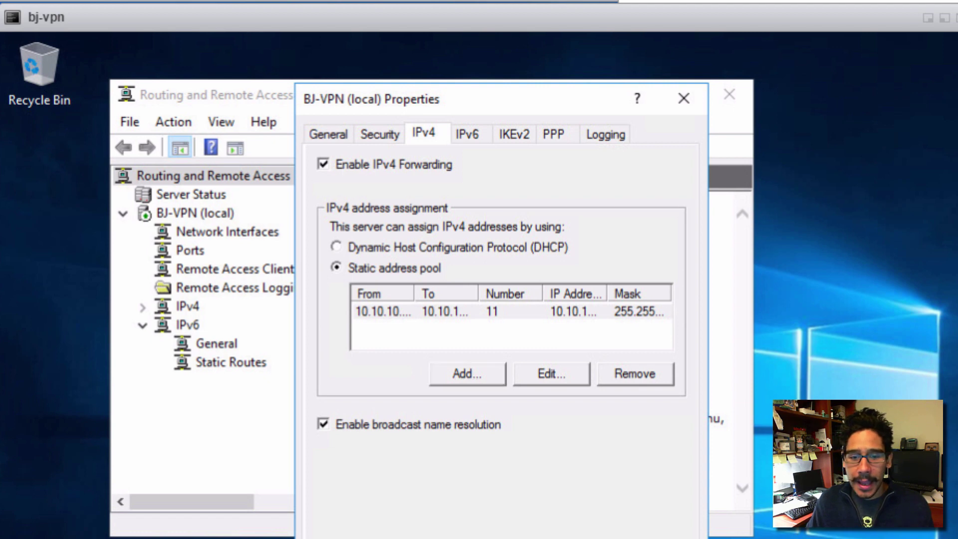
key("Return")
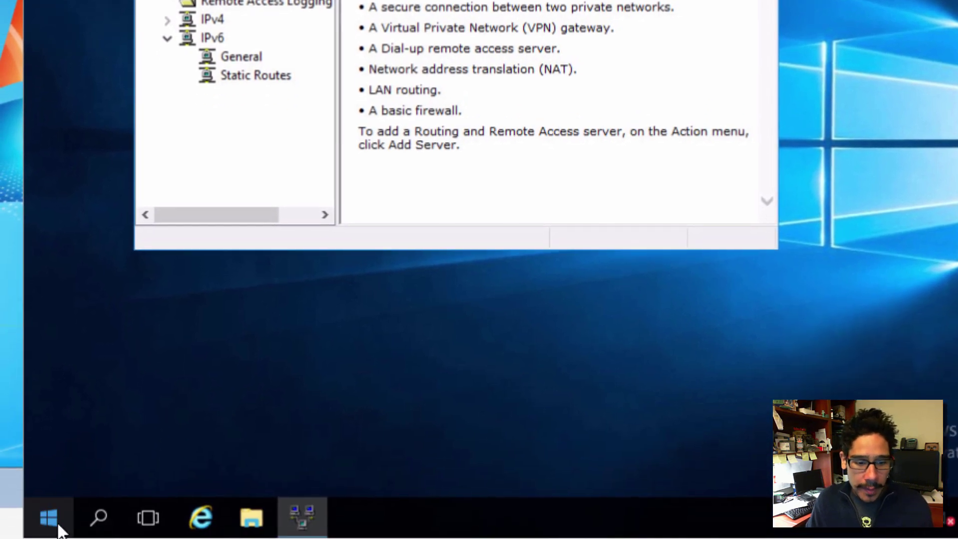
Open Active Directory Users and Computers and show the btnhd.edu Users container
left_click(59, 528)
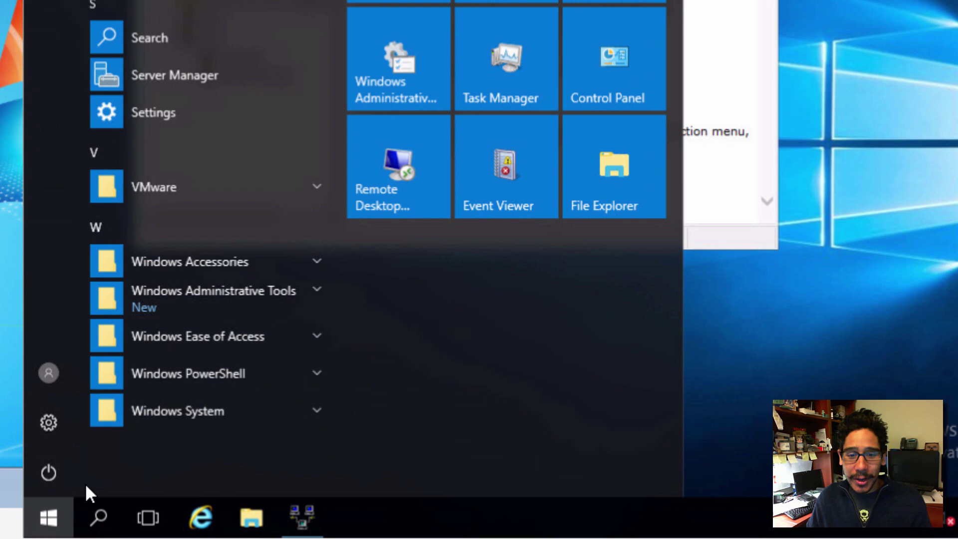
left_click(190, 304)
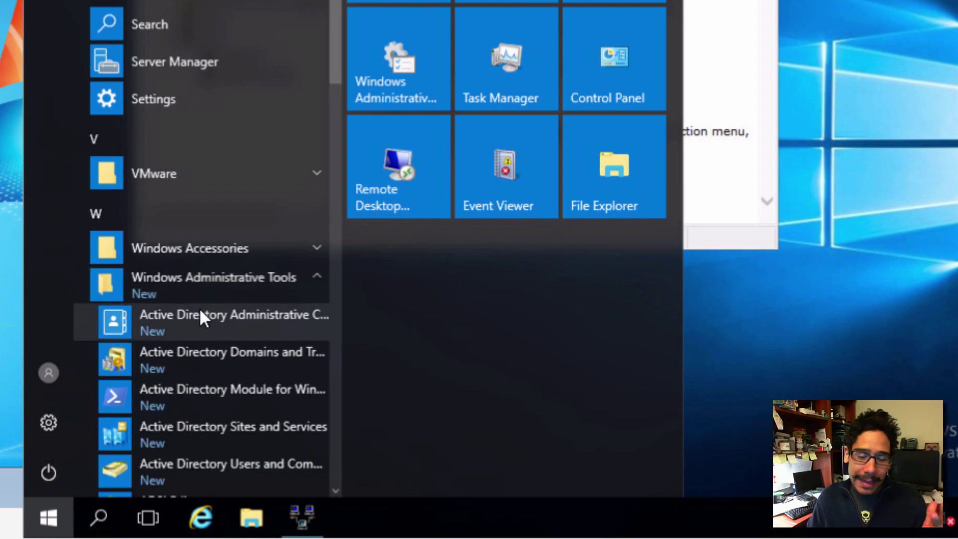
scroll(220, 350, "down", 3)
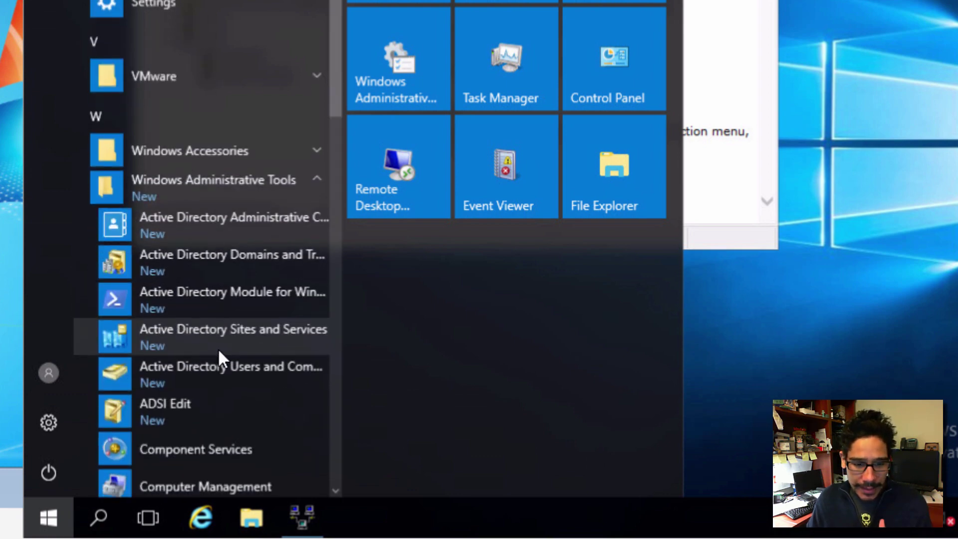
left_click(197, 368)
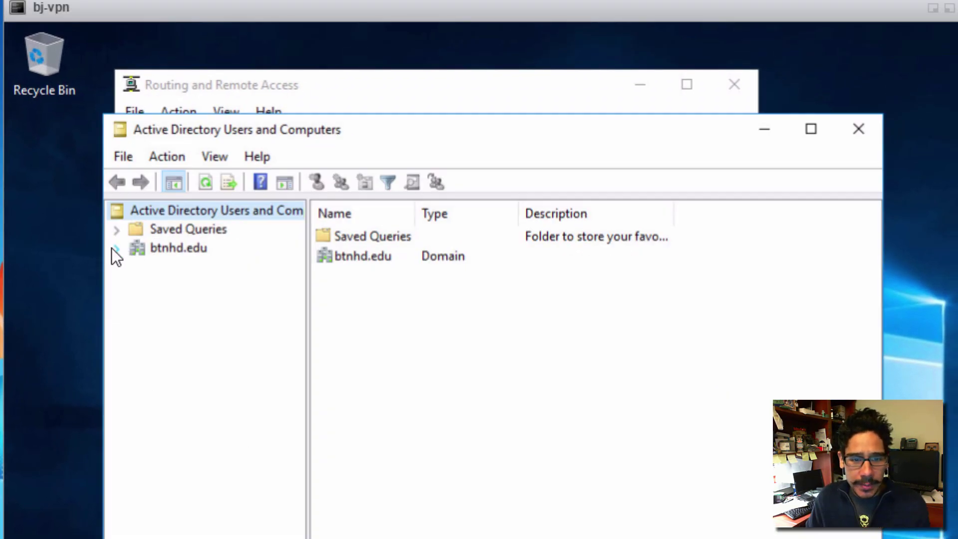
left_click(115, 248)
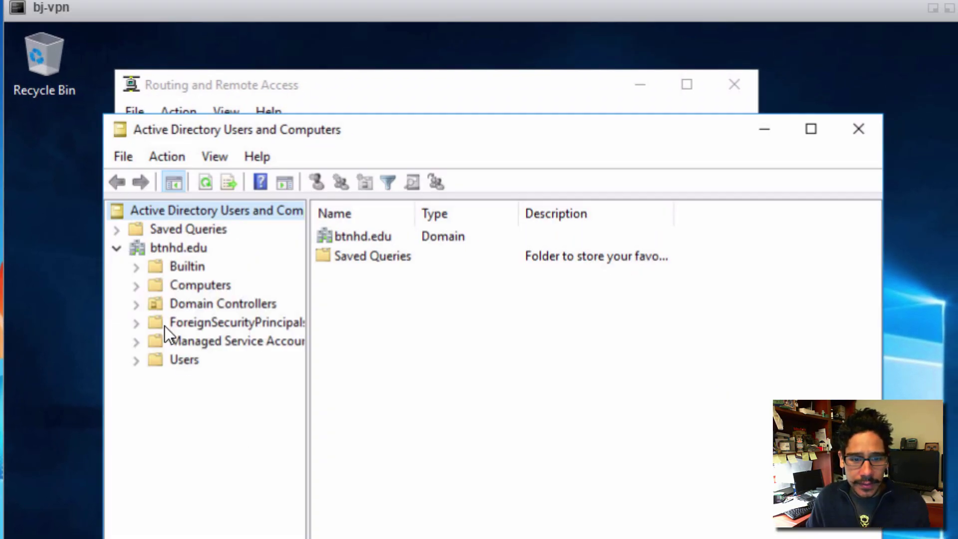
left_click(177, 356)
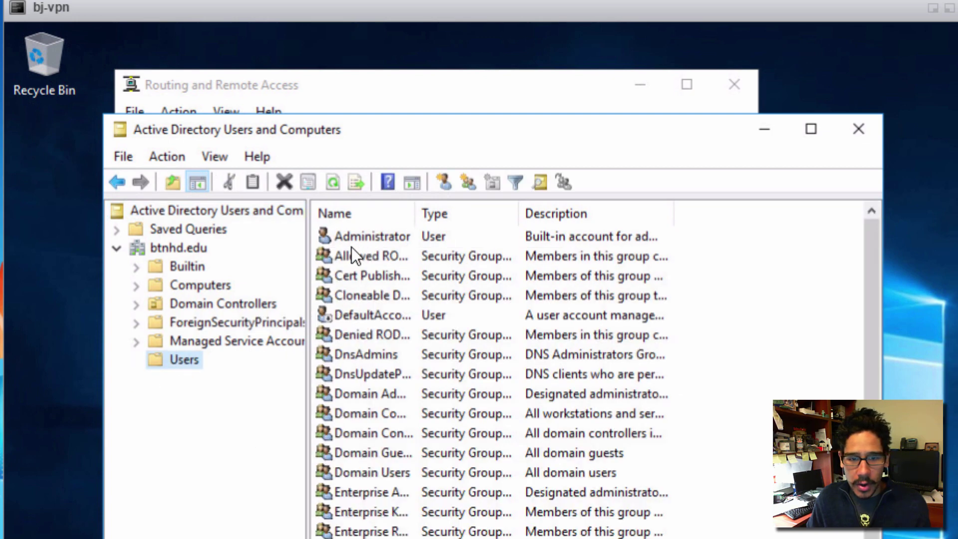
Set the Administrator account's dial-in network access permission to Allow access
double_click(369, 236)
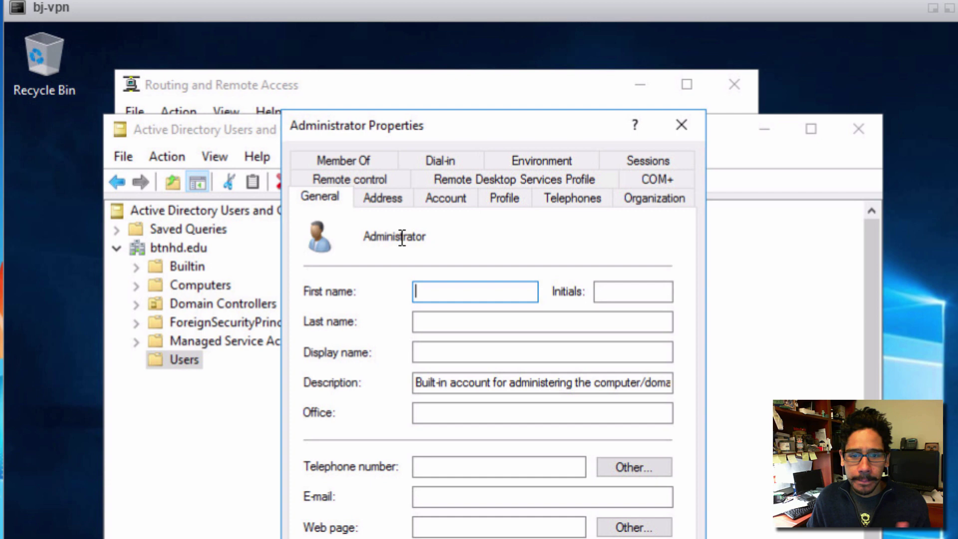
left_click(456, 162)
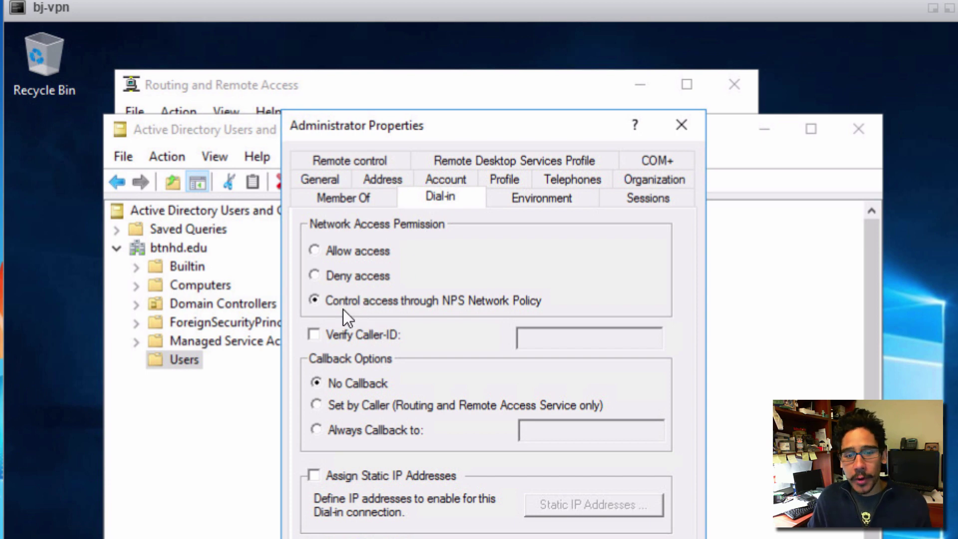
left_click(345, 251)
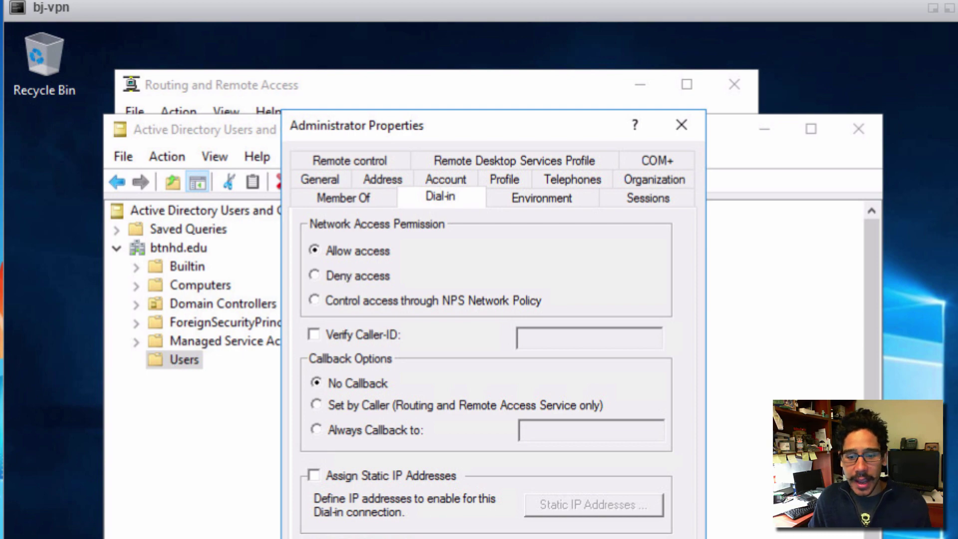
key("Return")
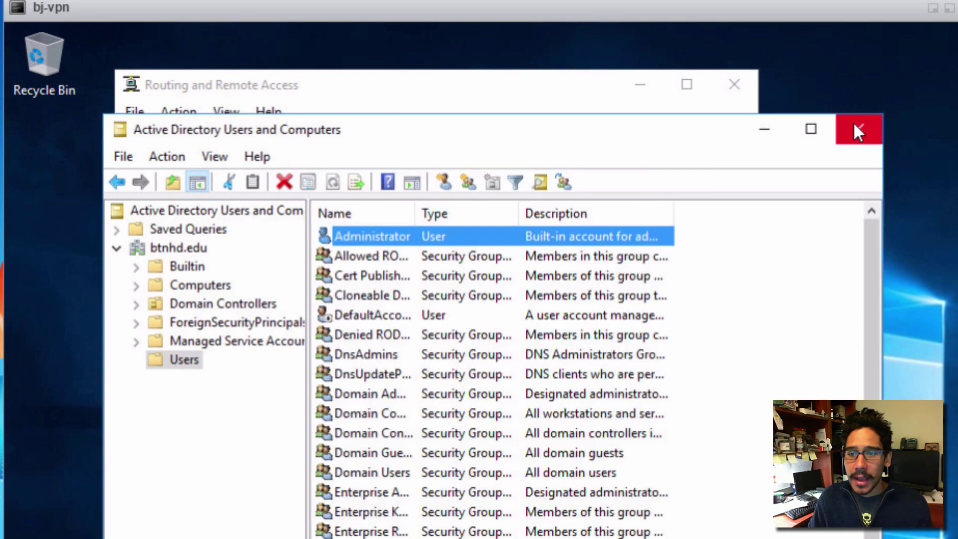
Close ADUC and show Remote Access Clients in a maximized Routing and Remote Access window
key("alt+F4")
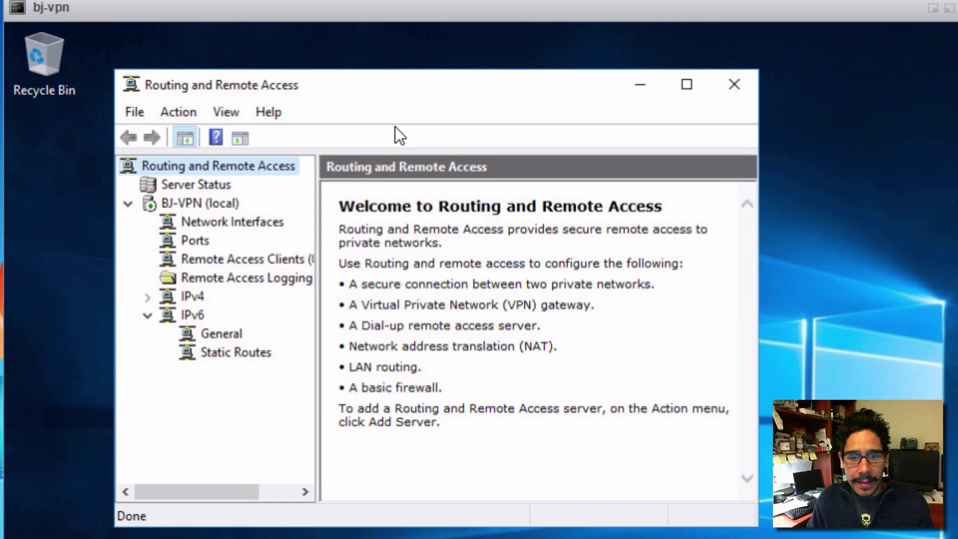
left_click(668, 93)
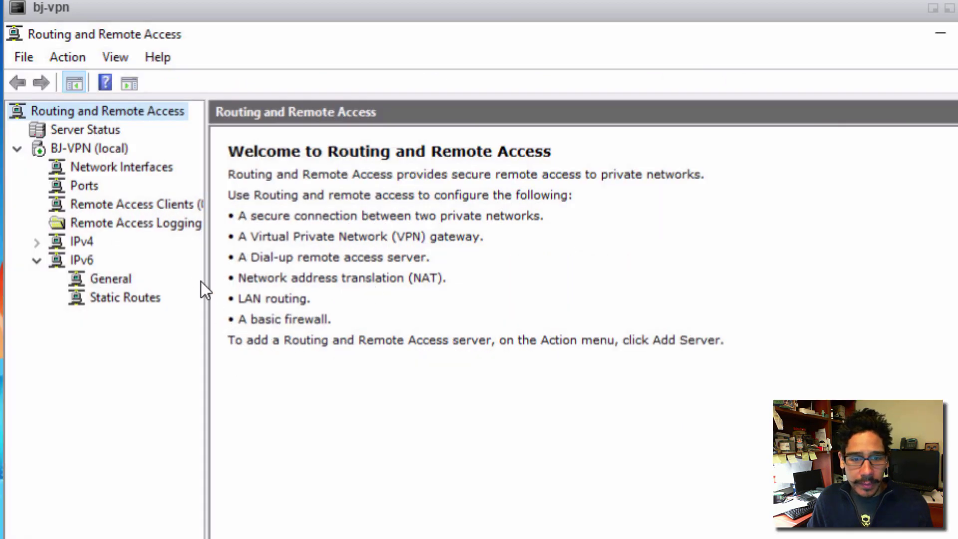
left_click(158, 208)
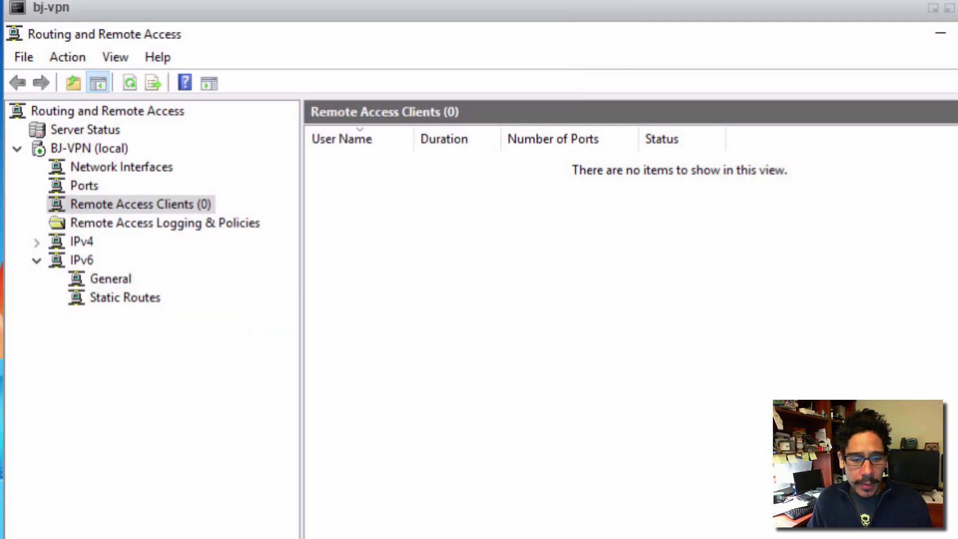
Run ipconfig in an administrator Command Prompt to confirm the server address 20.20.20.1
key("super+x")
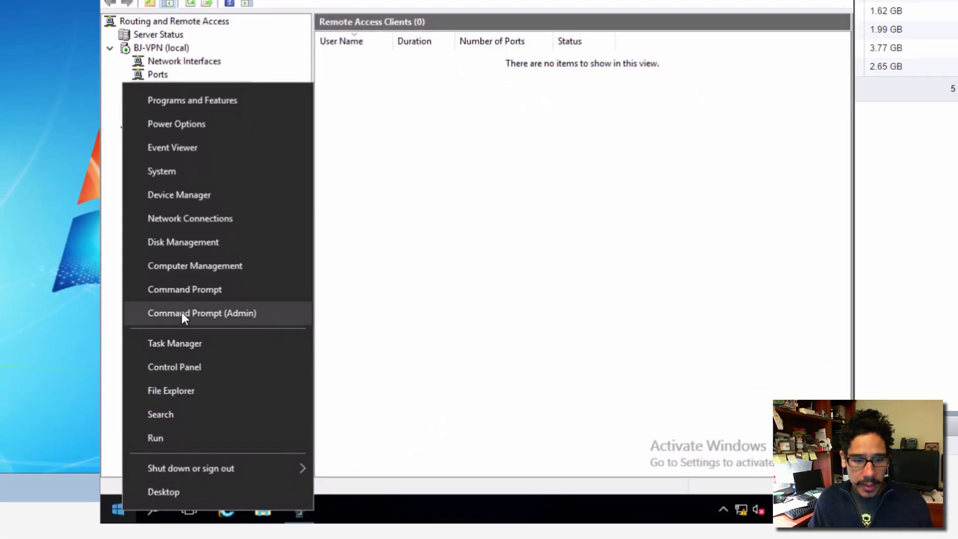
left_click(182, 314)
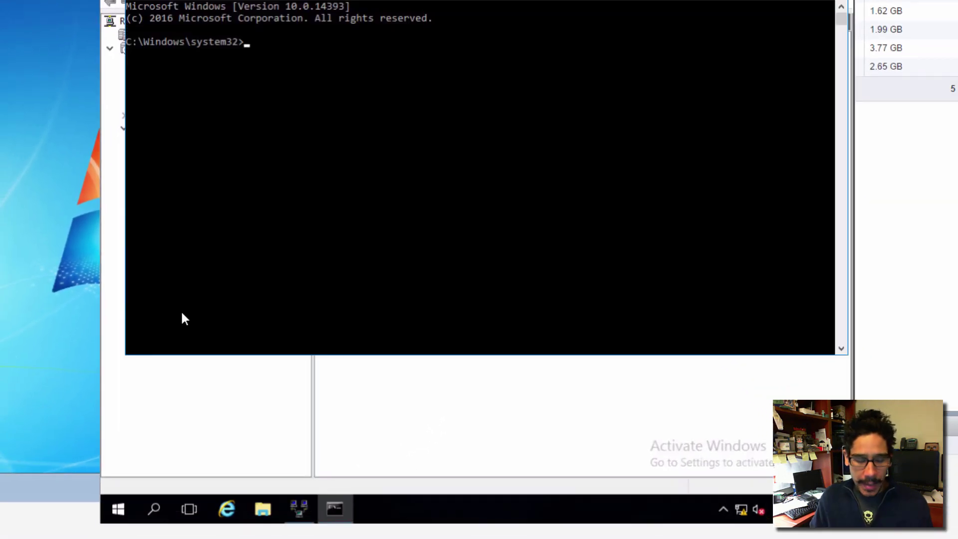
type("ipconfig")
key("Return")
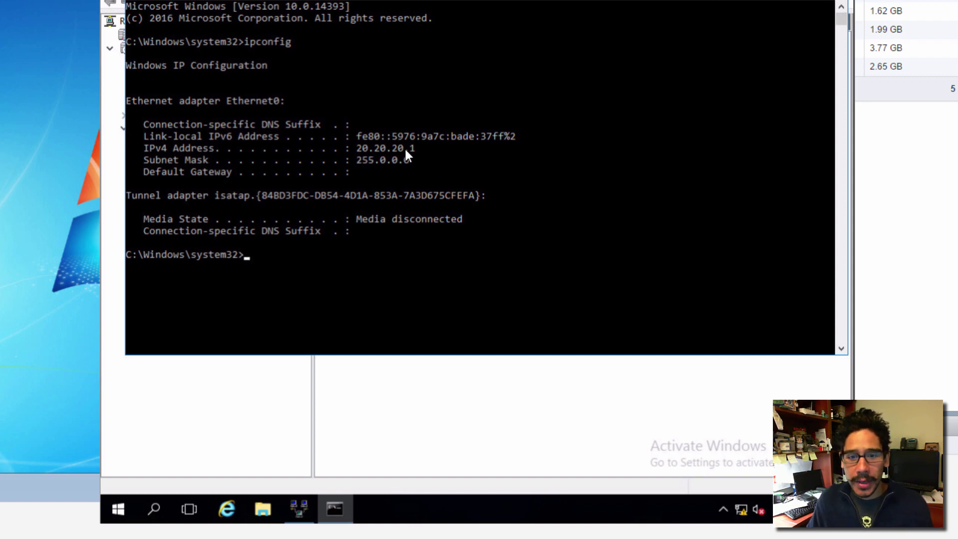
left_click(30, 127)
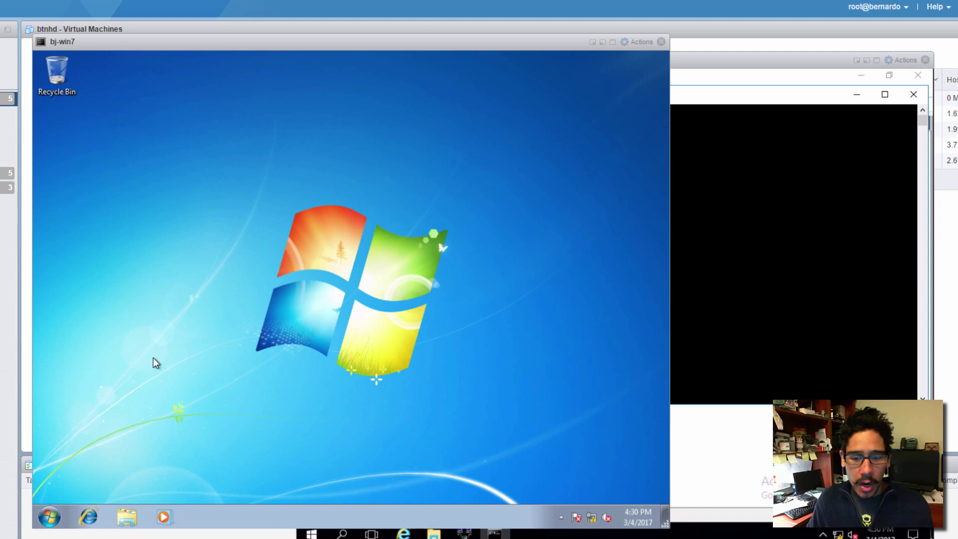
From Network and Sharing Center, start a Connect to a Workplace VPN connection, skipping internet setup
mouse_move(592, 521)
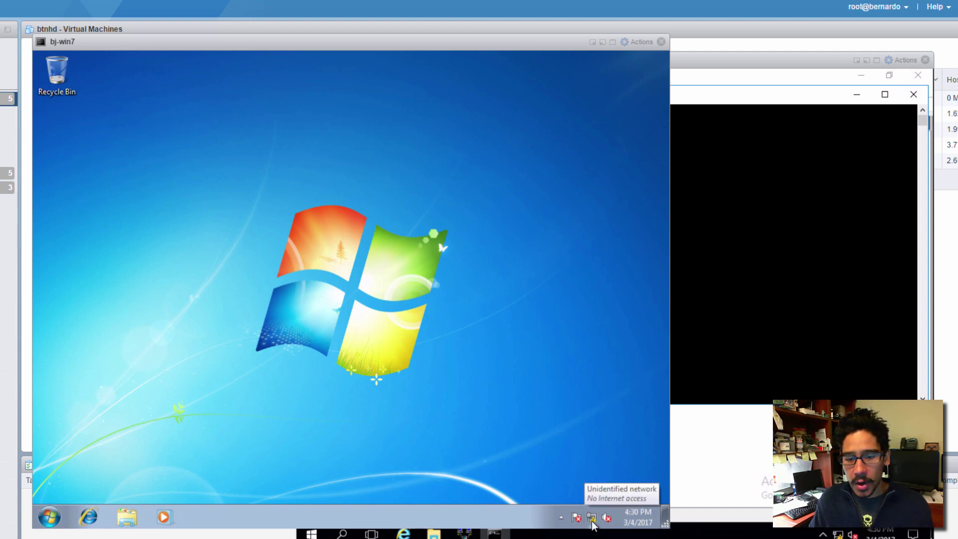
left_click(593, 519)
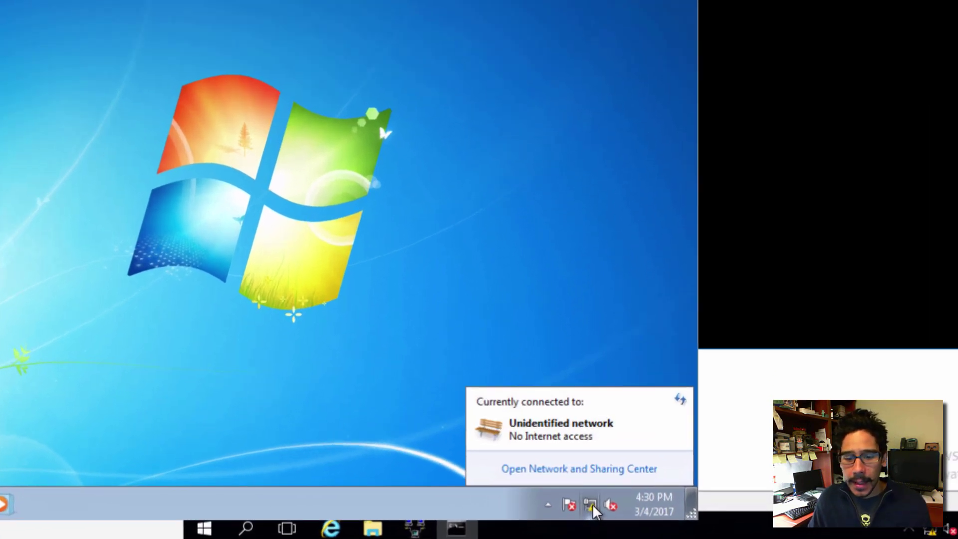
left_click(577, 469)
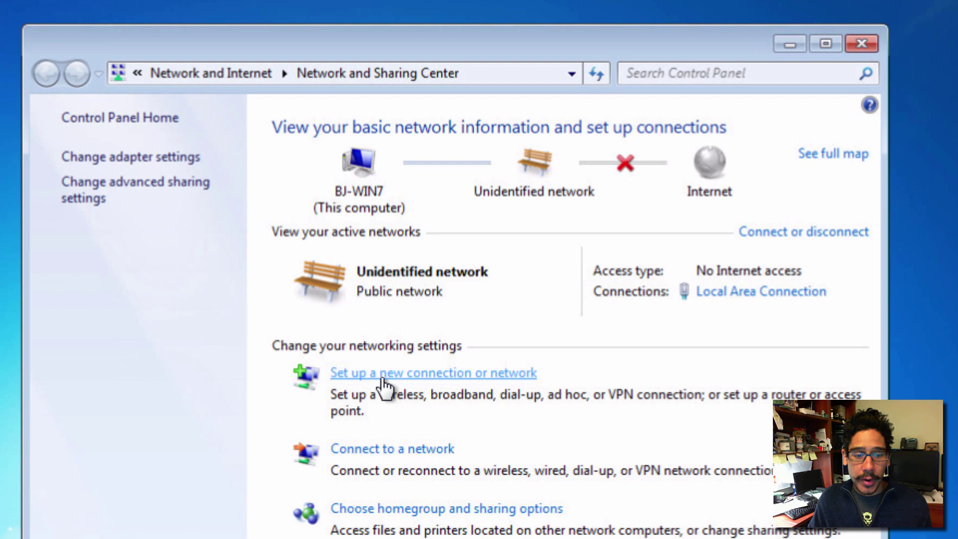
left_click(385, 373)
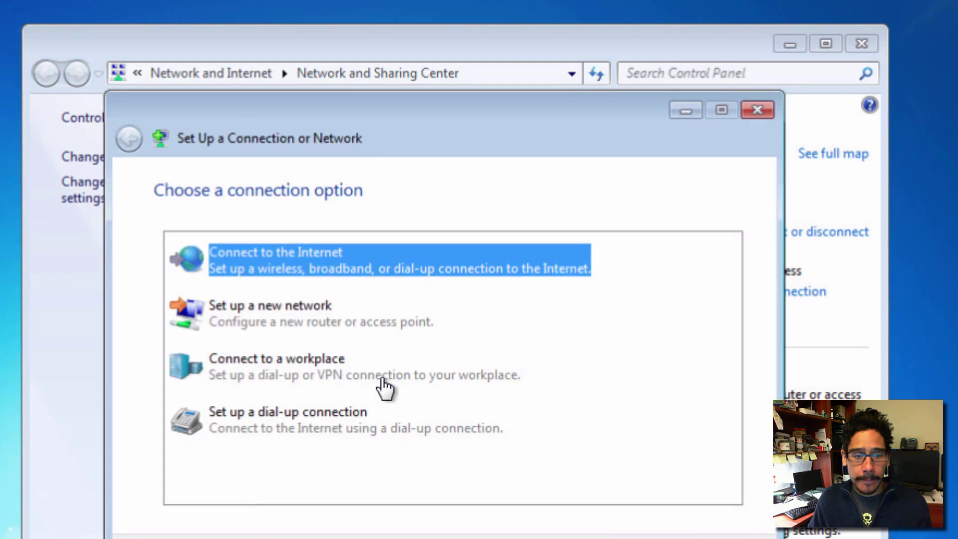
left_click(252, 382)
left_click(324, 530)
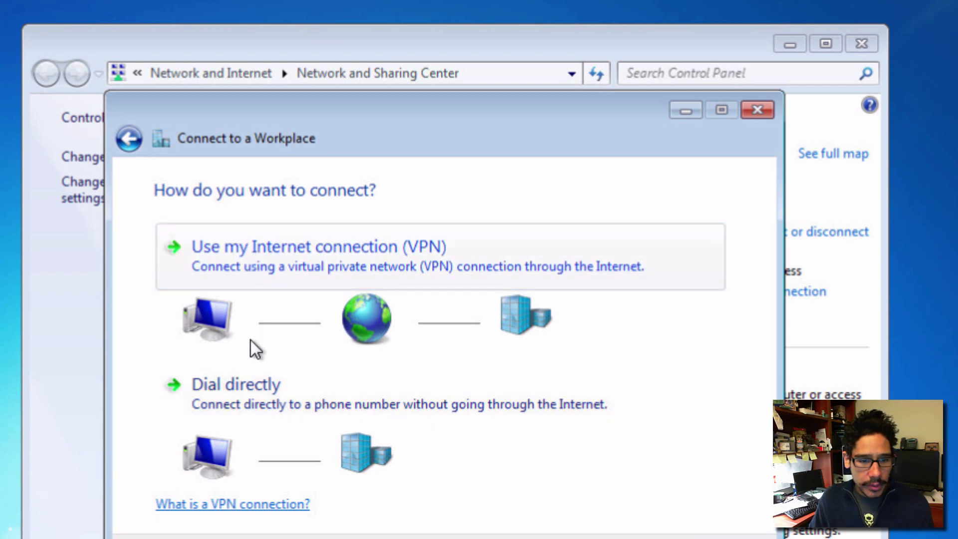
left_click(280, 256)
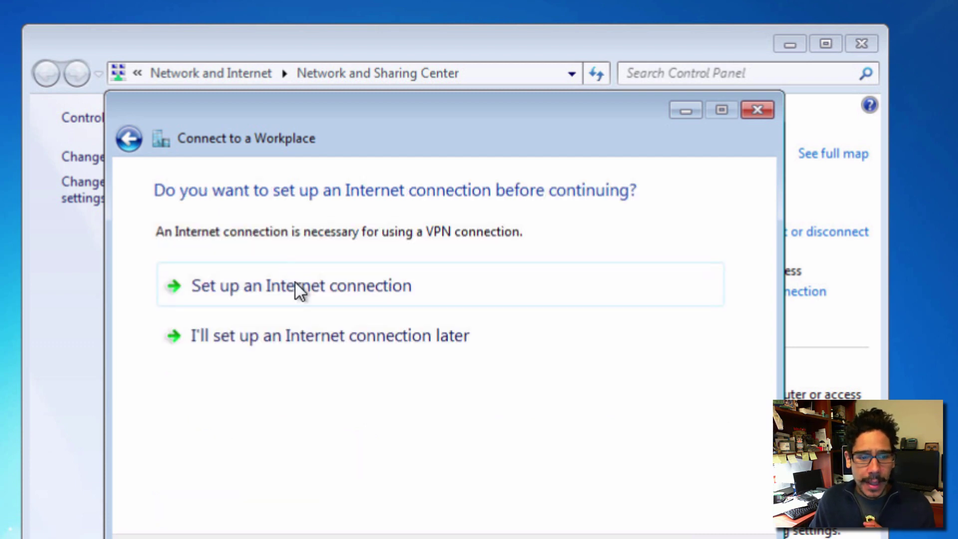
left_click(316, 337)
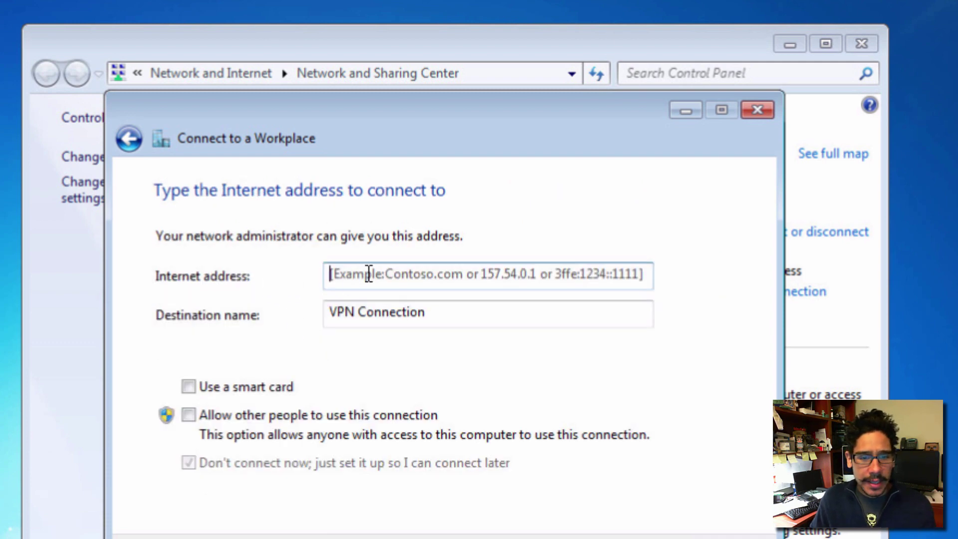
Target 20.20.20.1, name the connection 'BTNHD VPN CONNECTION', and allow other people to use it
left_click(935, 232)
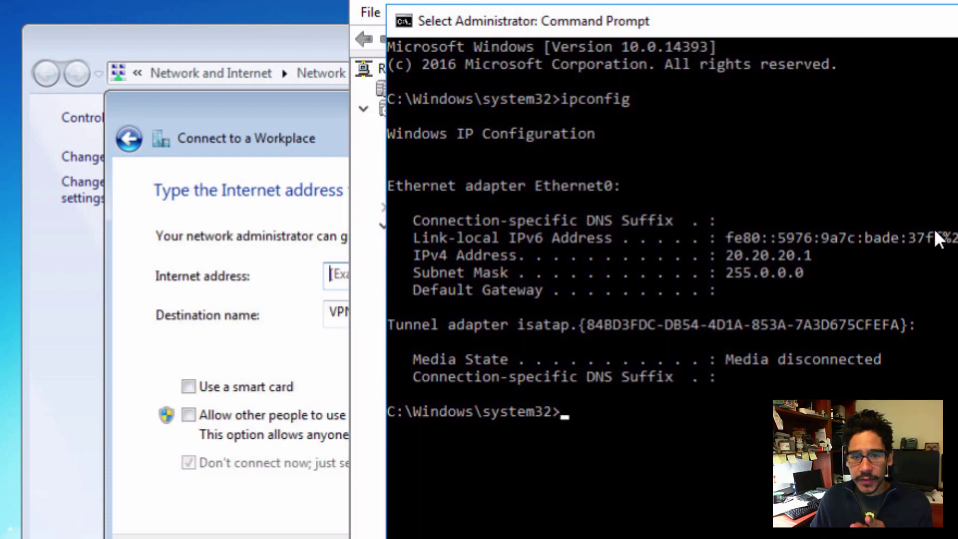
left_click(394, 283)
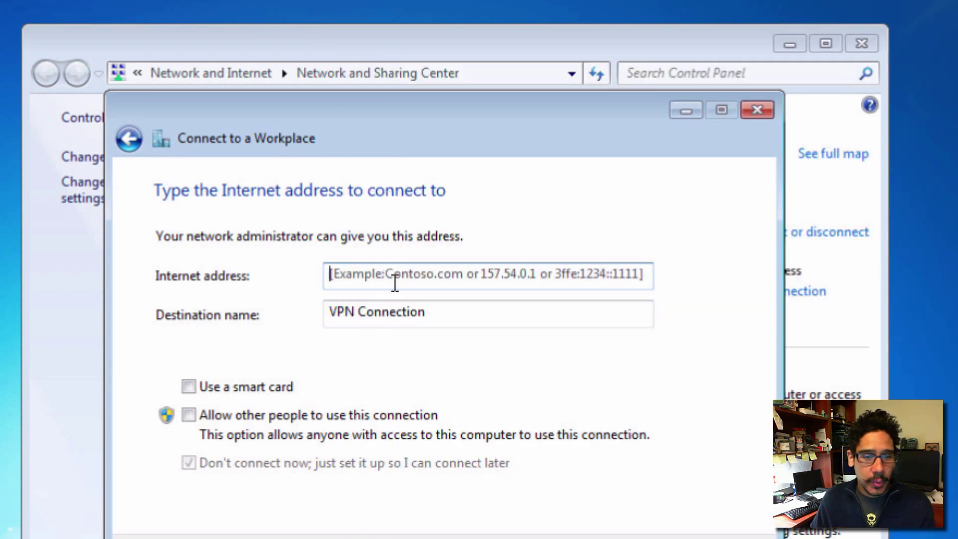
type("20.20.")
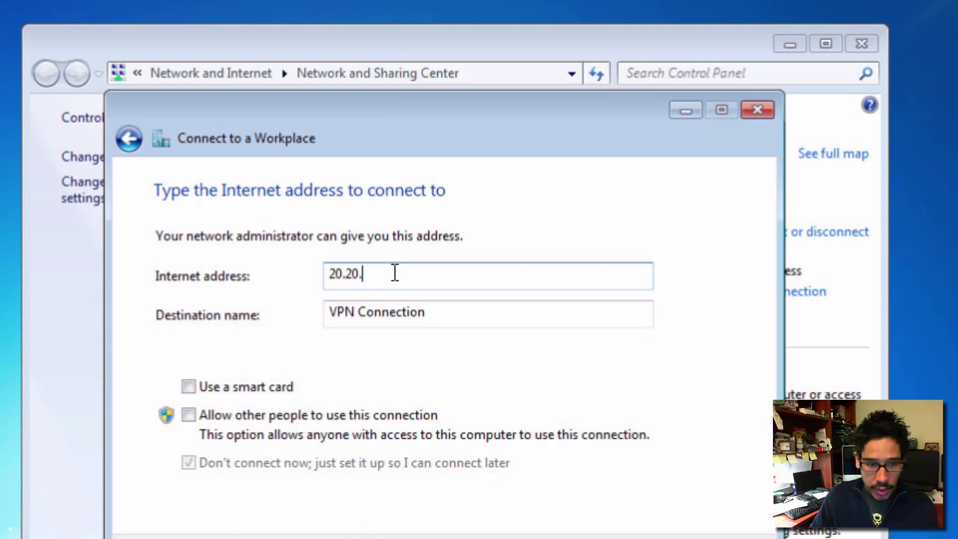
type("20.1")
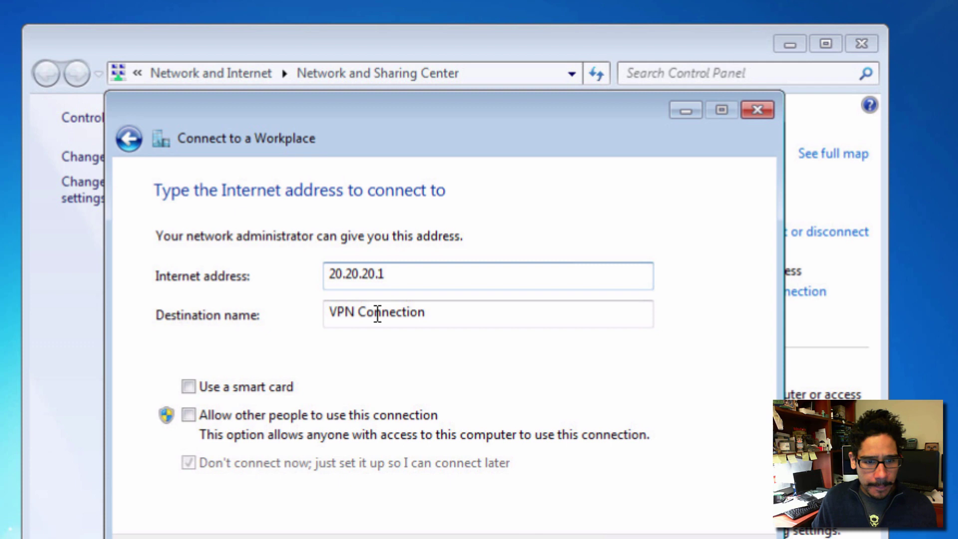
left_click(472, 313)
left_click_drag(473, 313, 240, 334)
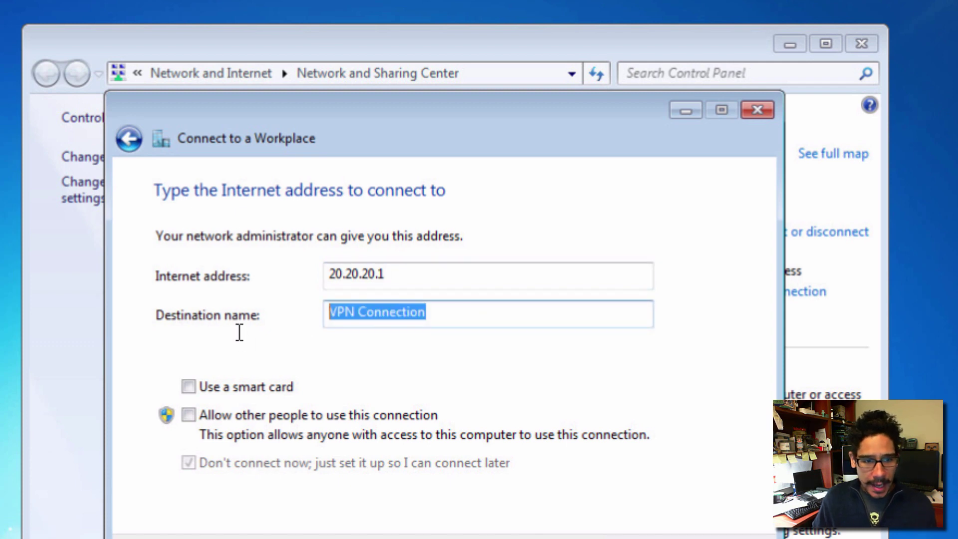
type("BTNHD ")
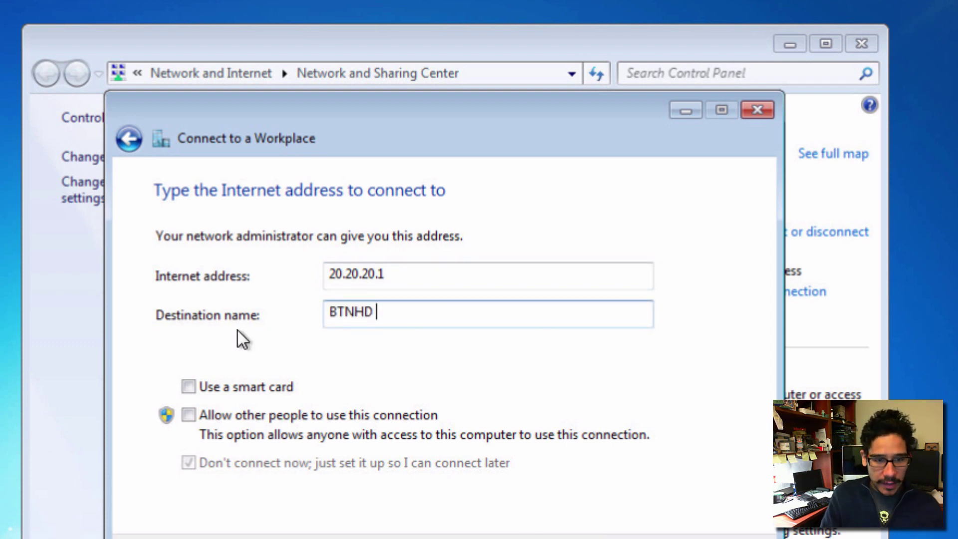
type("VPN C")
key("BackSpace")
key("BackSpace")
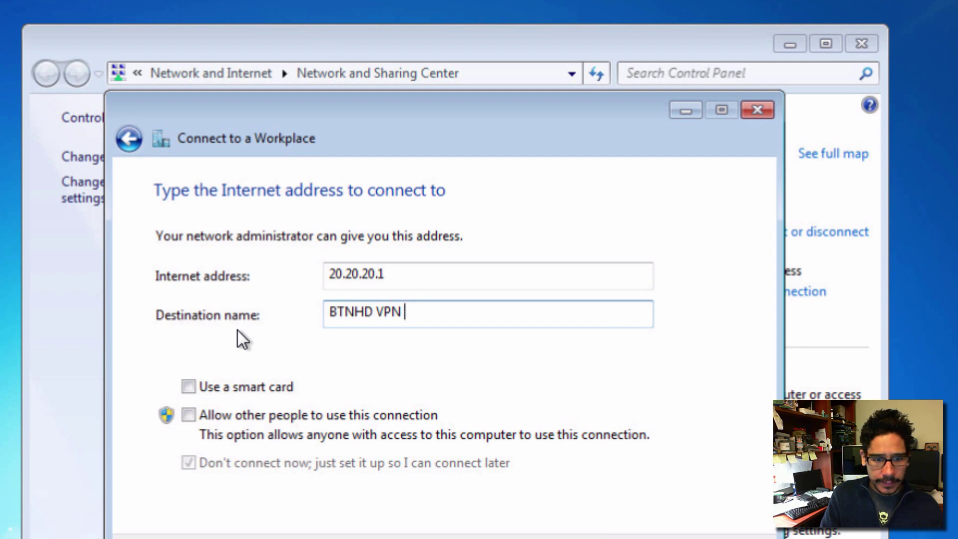
type("CONNEC")
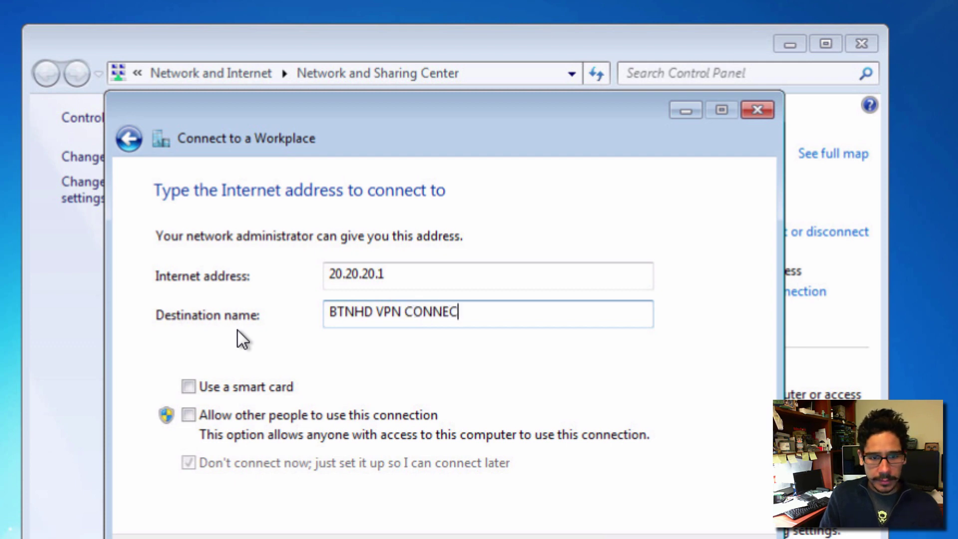
type("TION")
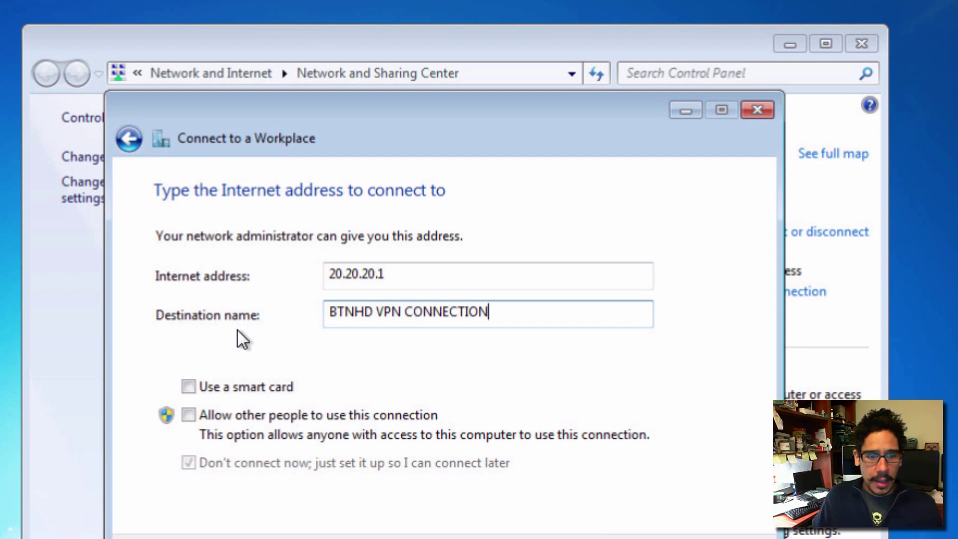
left_click(189, 414)
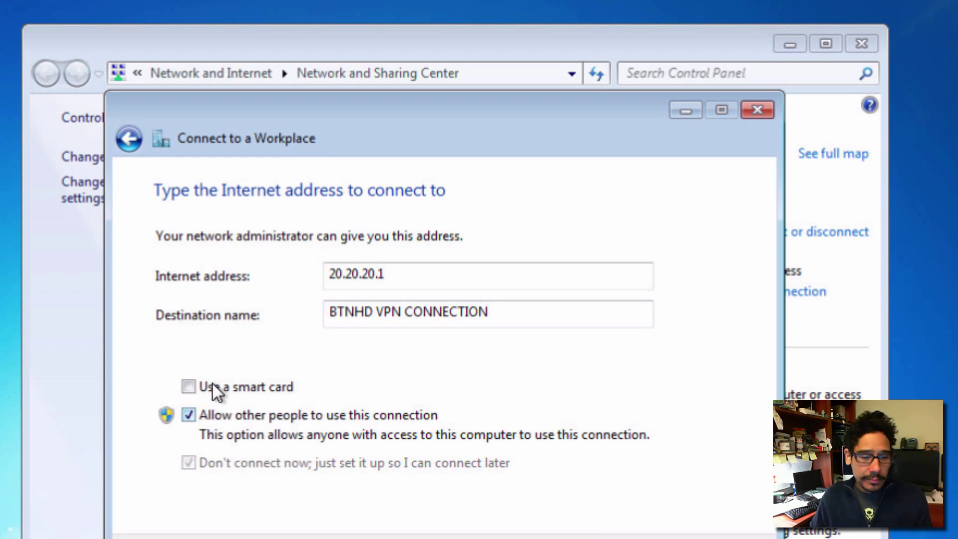
key("Return")
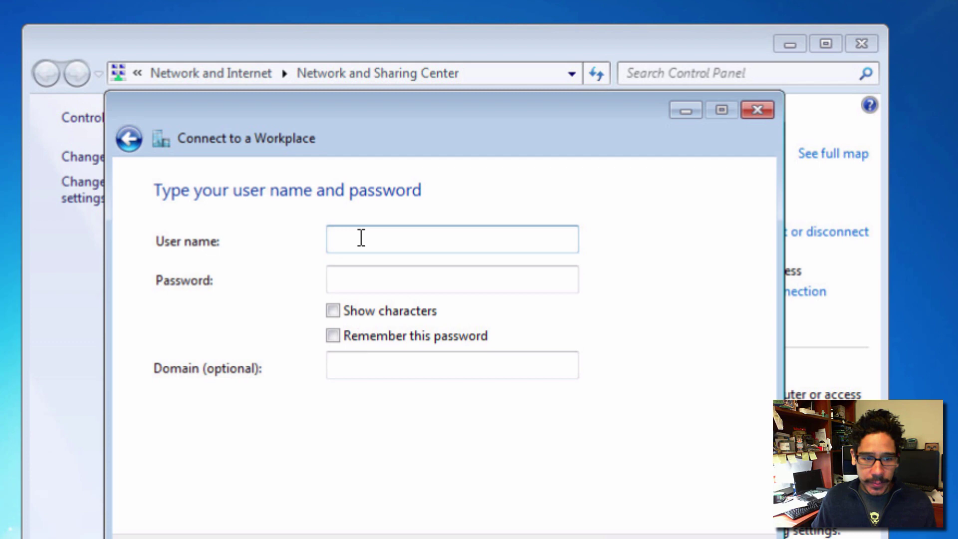
Enter the Administrator user name and account password, and tick Remember this password
type("Administrator")
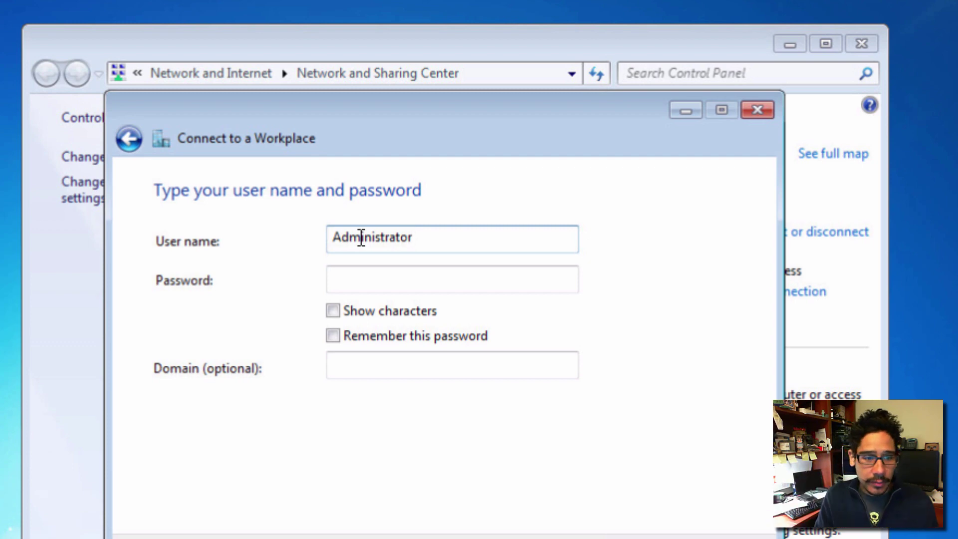
key("Tab")
type("••••••••")
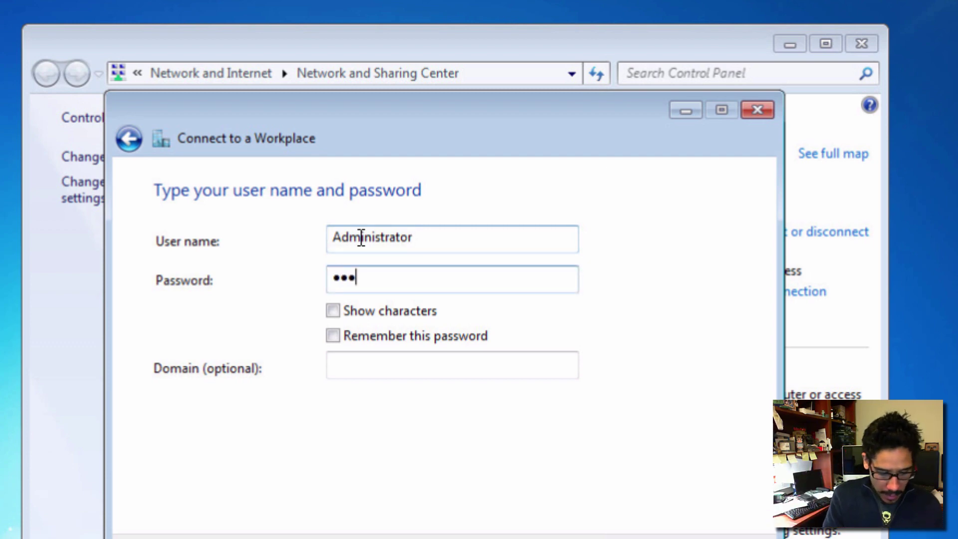
key("Tab")
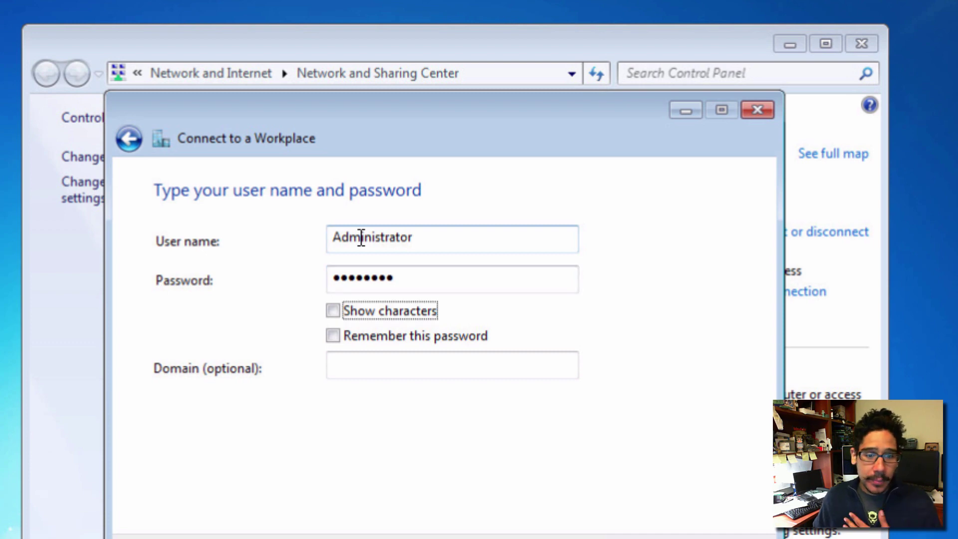
left_click(422, 373)
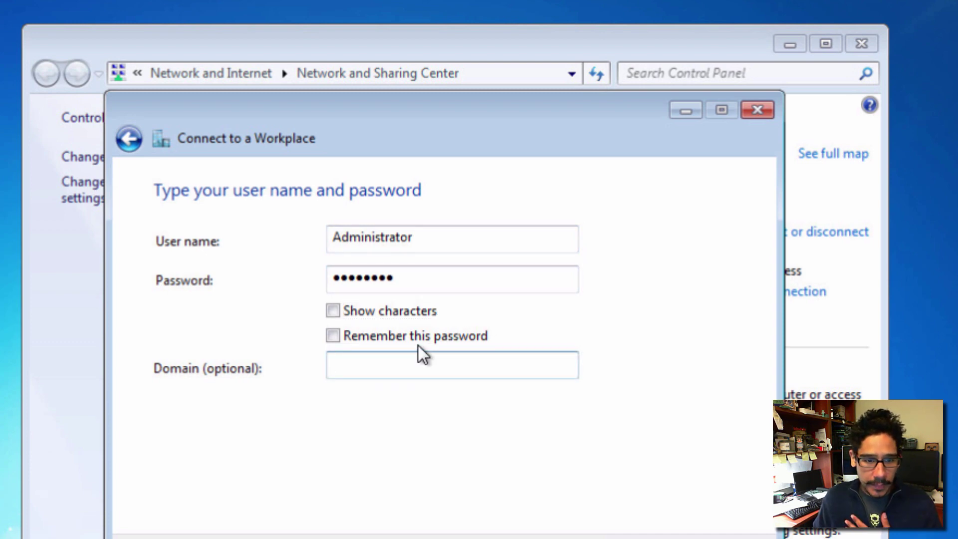
left_click(413, 340)
left_click(428, 372)
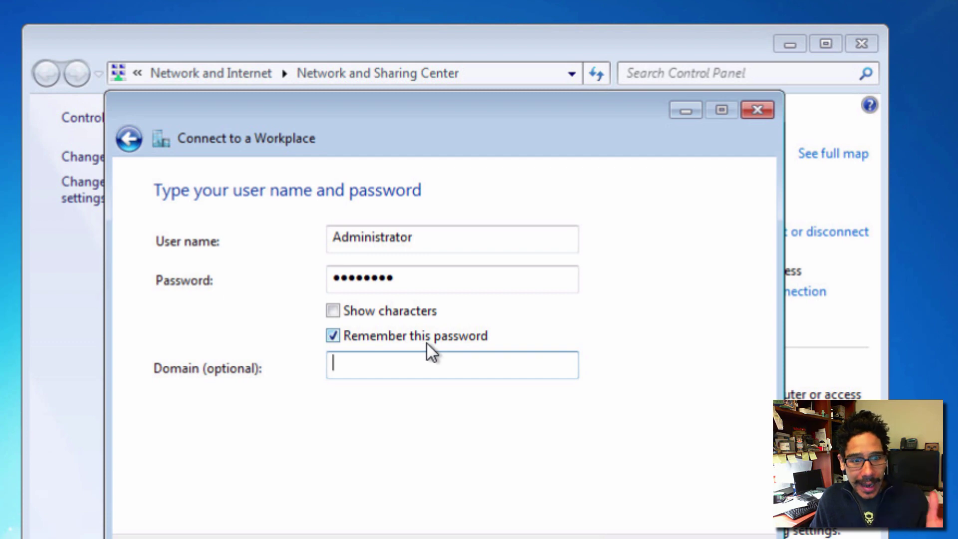
Set the domain to BTNHD.EDU, create the VPN connection, and close the wizard
type("B")
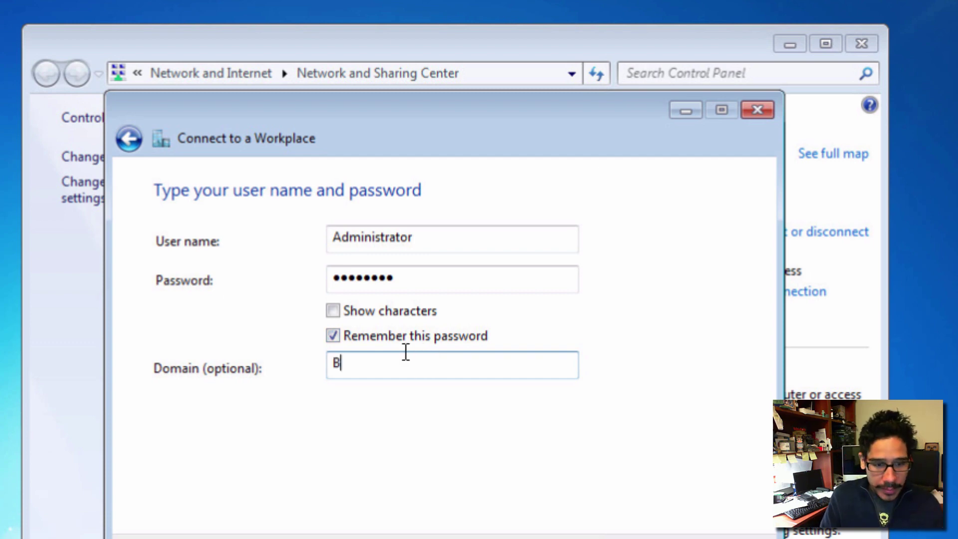
type("T")
key("BackSpace")
type("TNH")
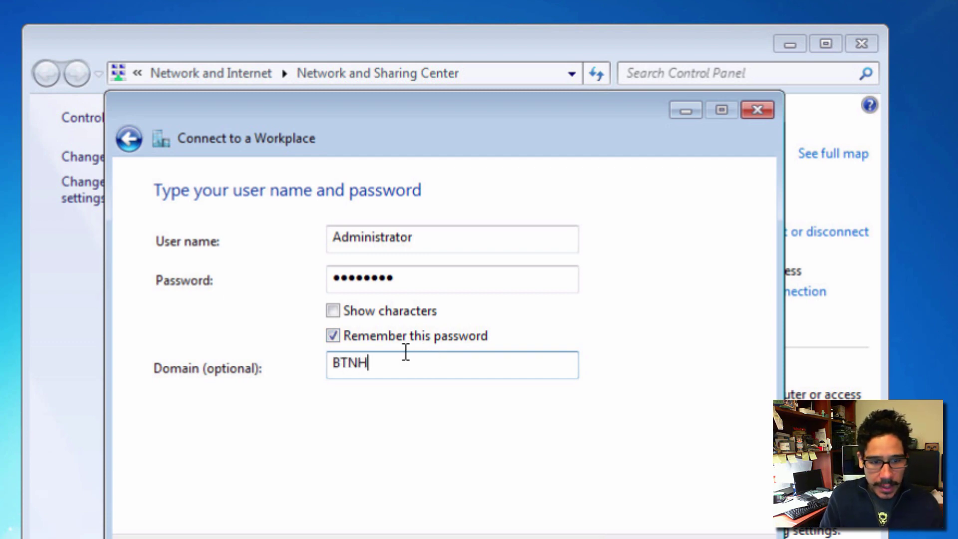
type("D.EDU")
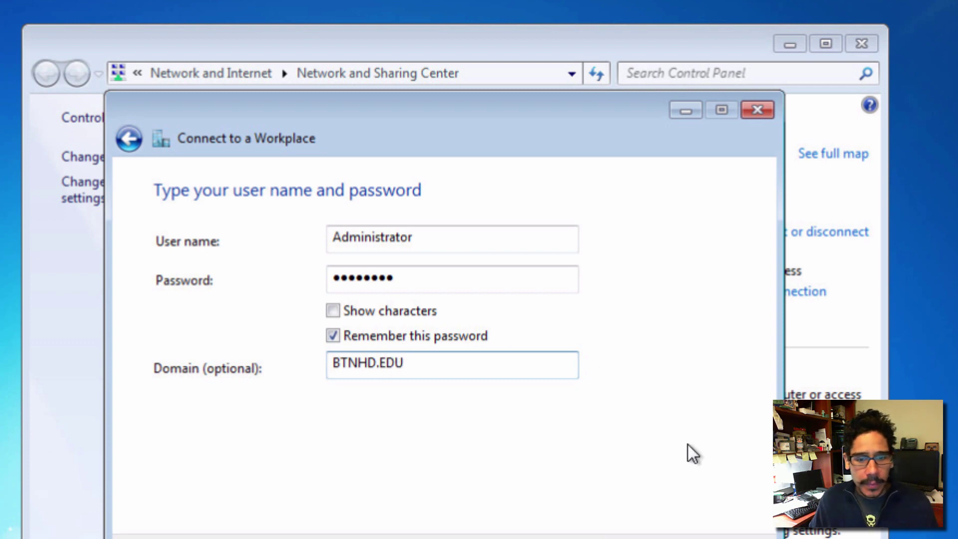
key("Return")
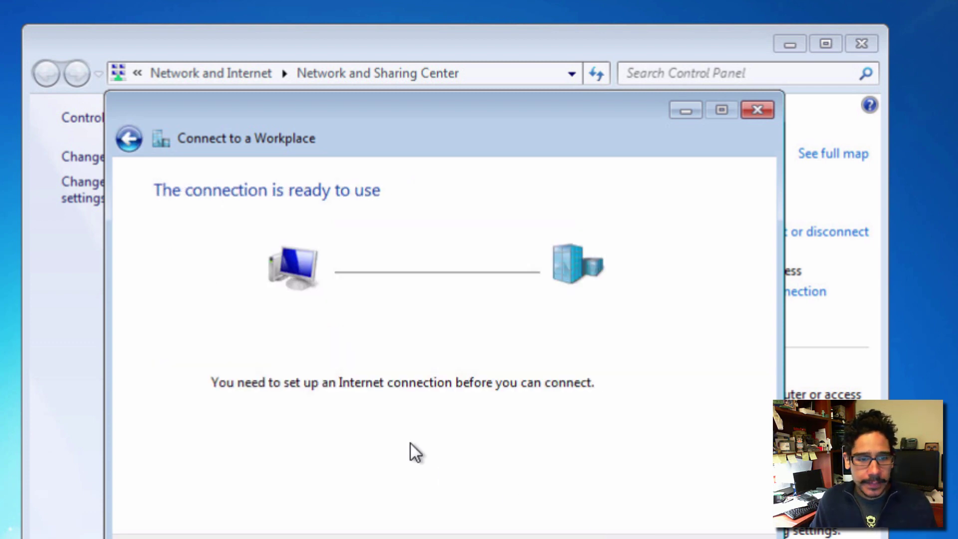
key("Escape")
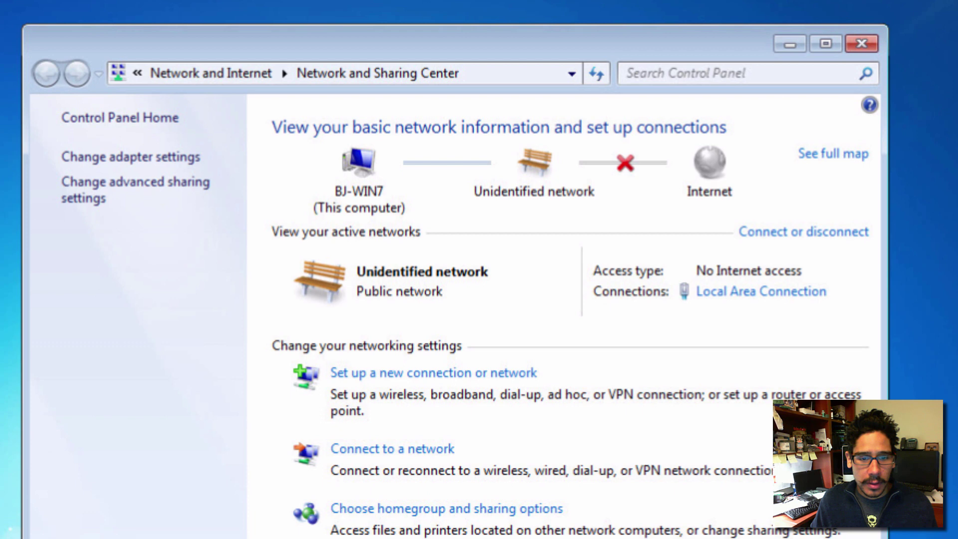
In BTNHD VPN CONNECTION's security properties, set data encryption to Optional, keep only MS-CHAP v2, and save
left_click(853, 44)
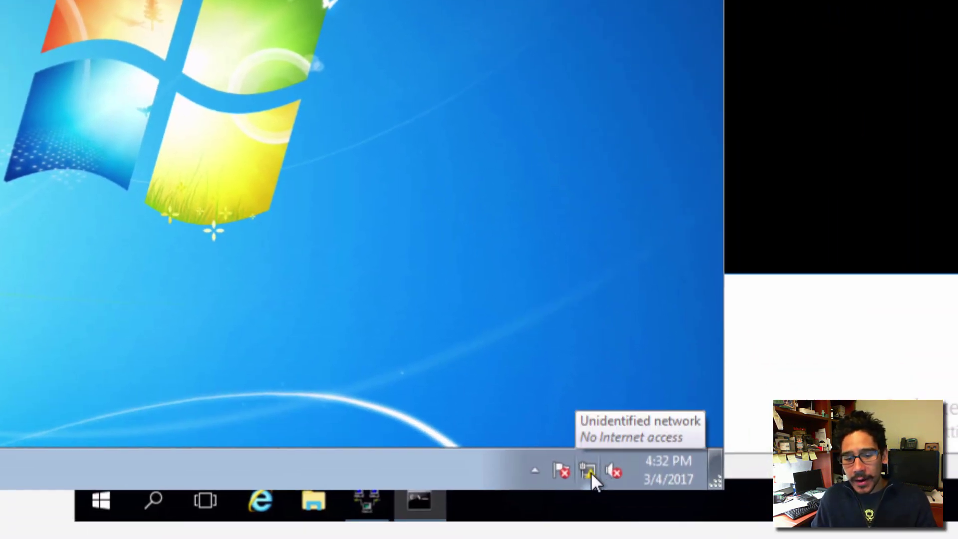
left_click(589, 471)
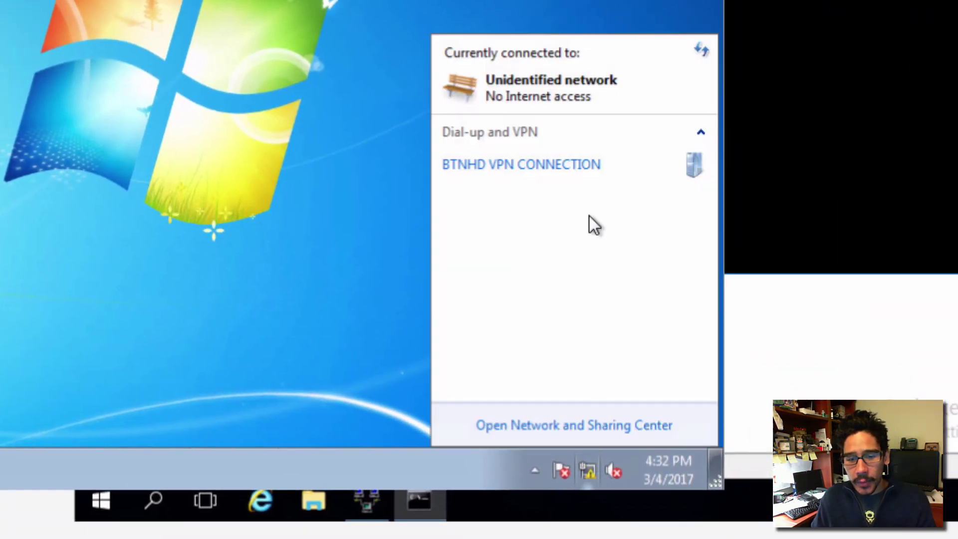
right_click(543, 164)
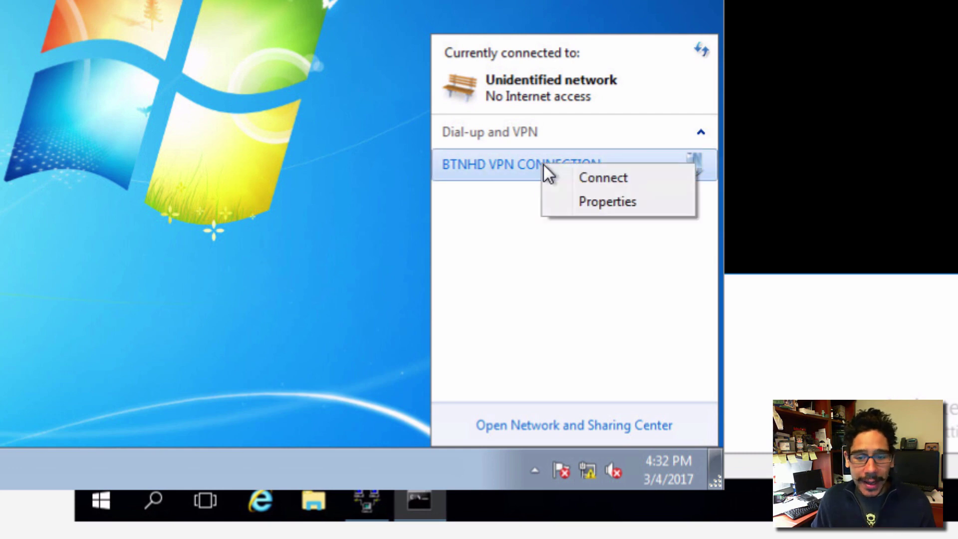
left_click(592, 206)
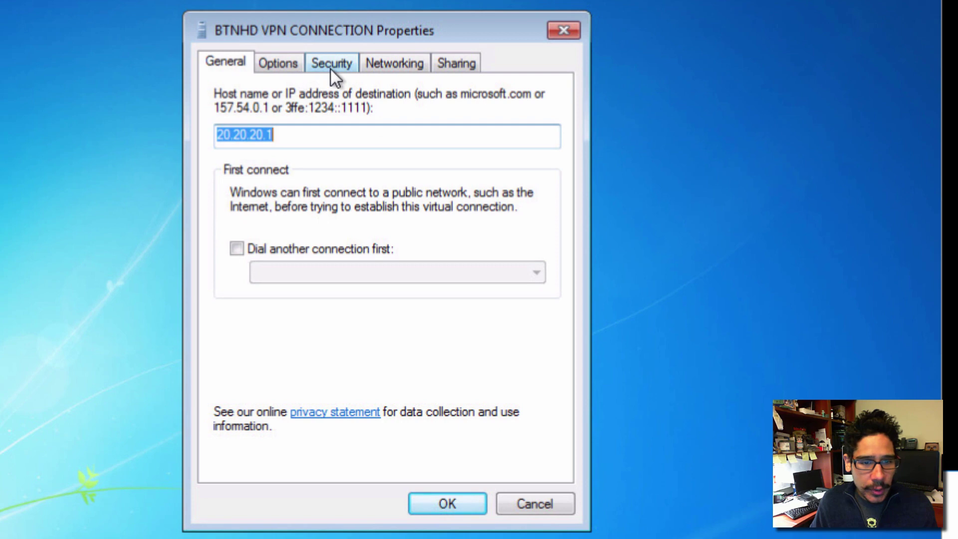
left_click(296, 64)
left_click(334, 64)
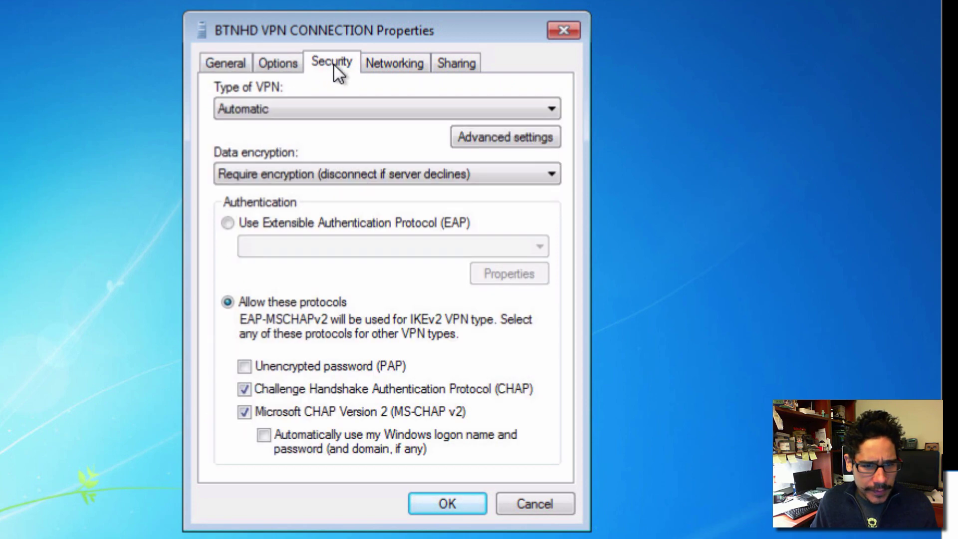
left_click(309, 174)
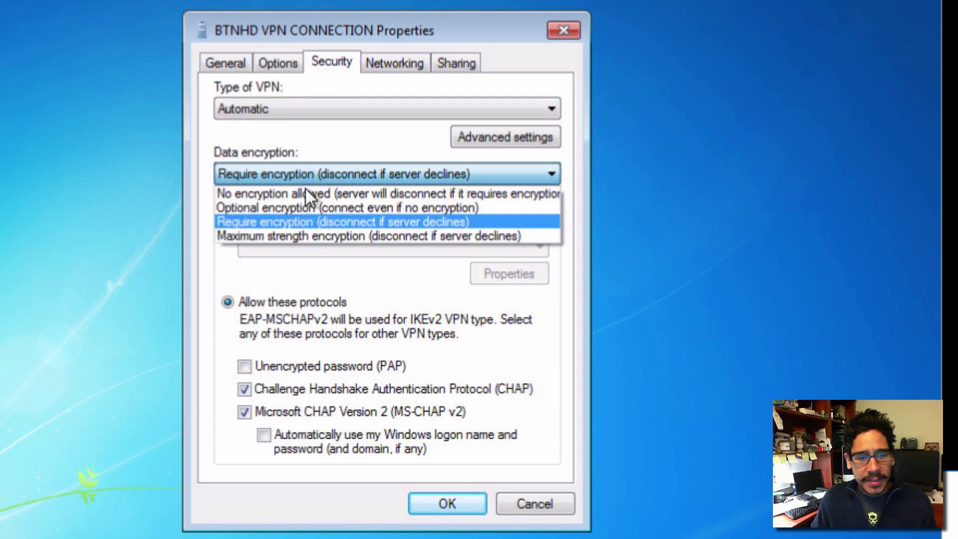
left_click(292, 208)
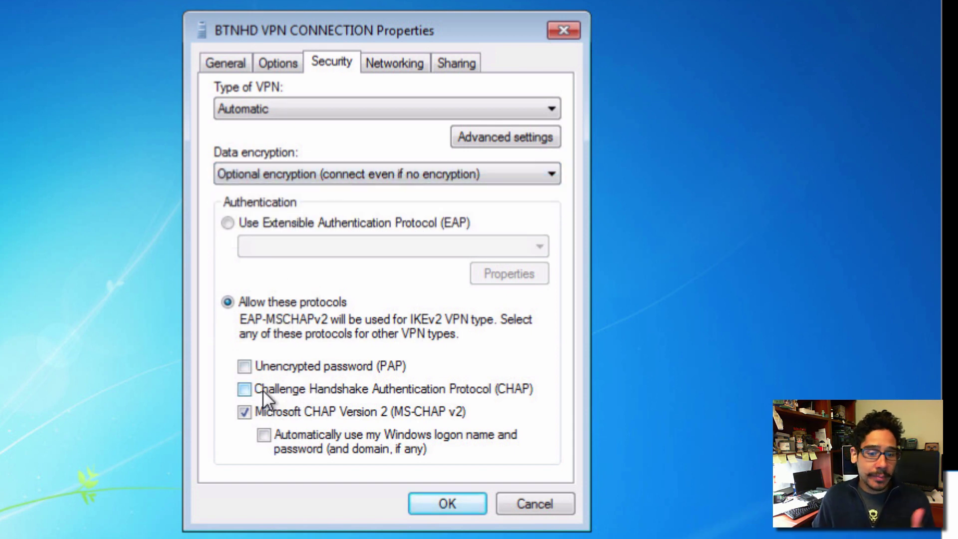
left_click(443, 502)
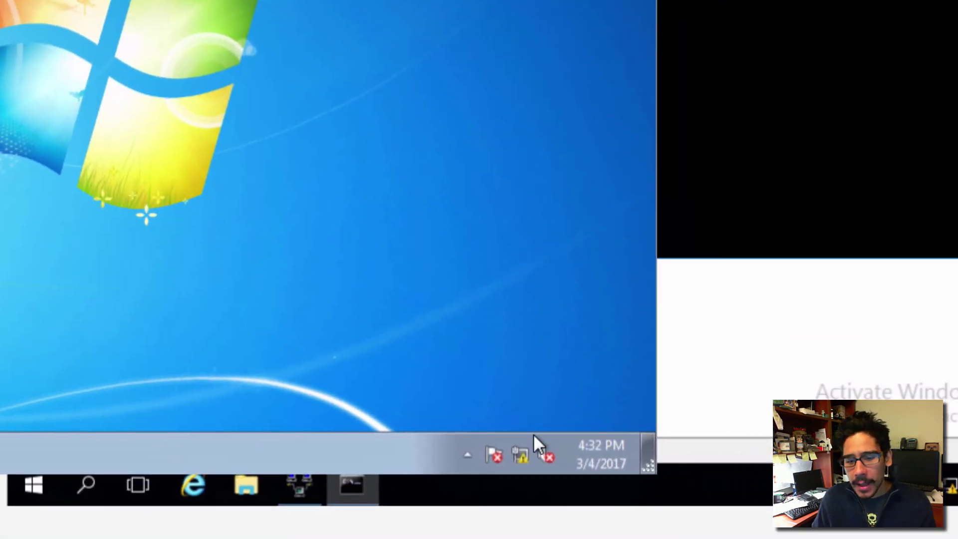
Connect the BTNHD VPN CONNECTION by entering the administrator account password
left_click(525, 453)
right_click(457, 151)
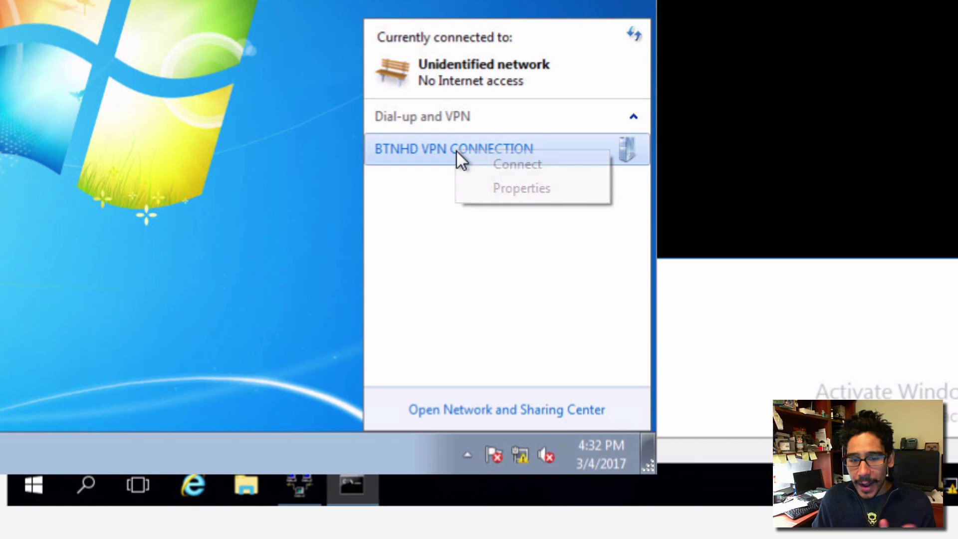
left_click(519, 164)
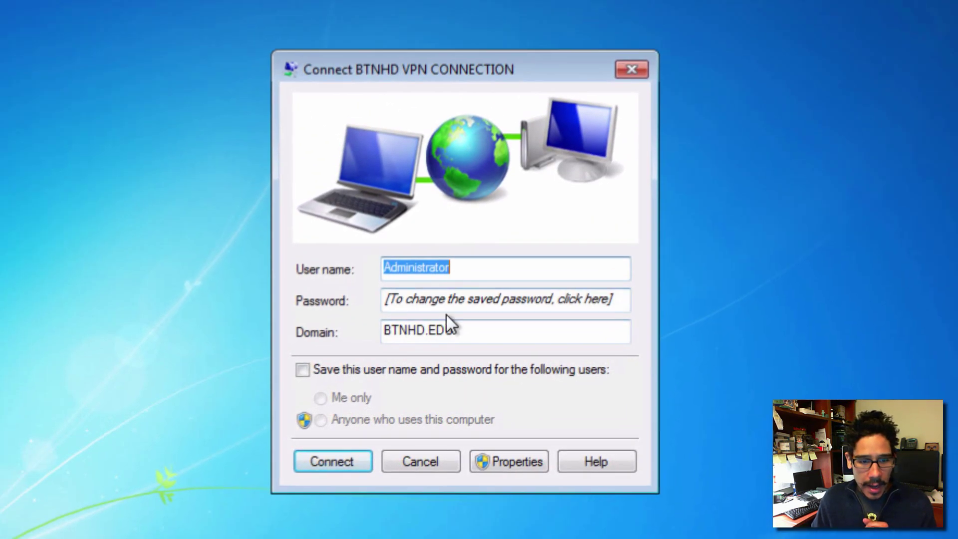
left_click(456, 299)
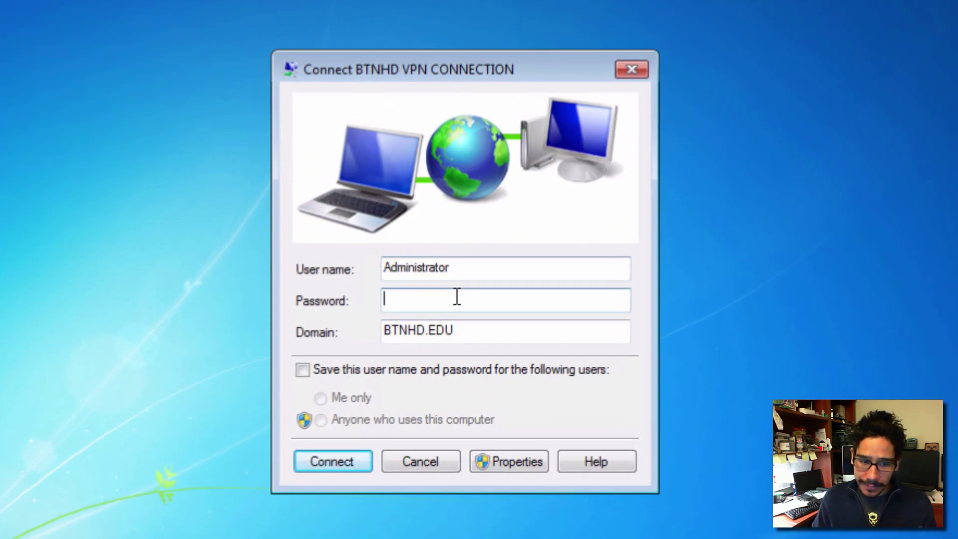
type("•••••••")
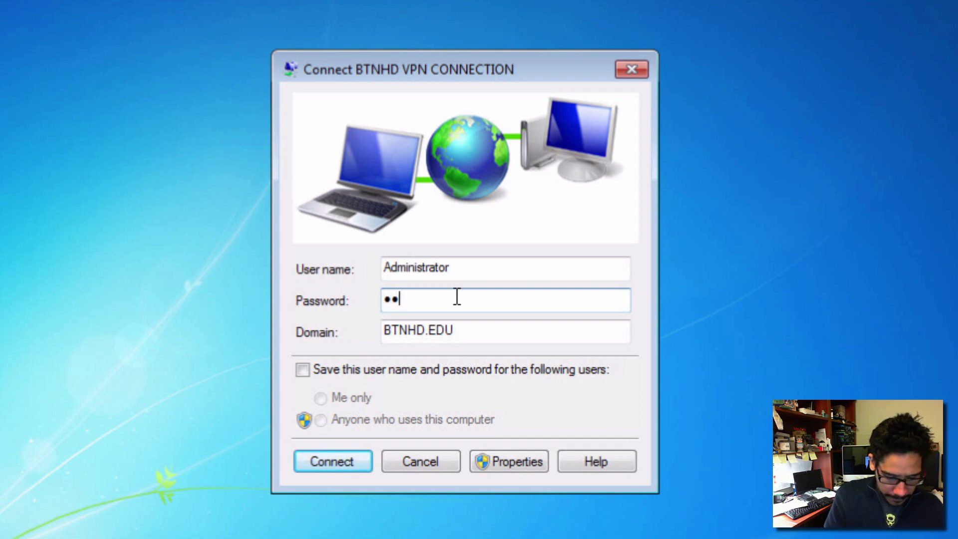
type("•")
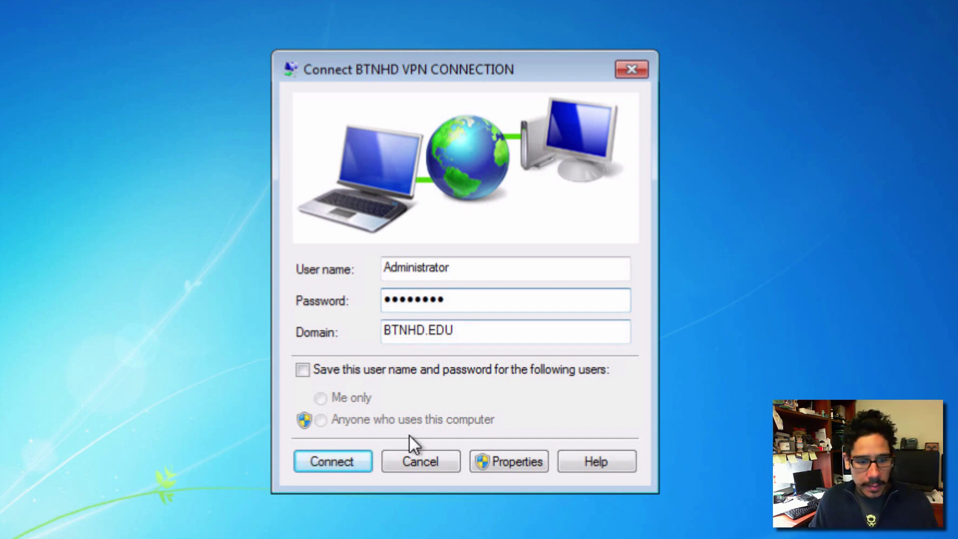
left_click(339, 460)
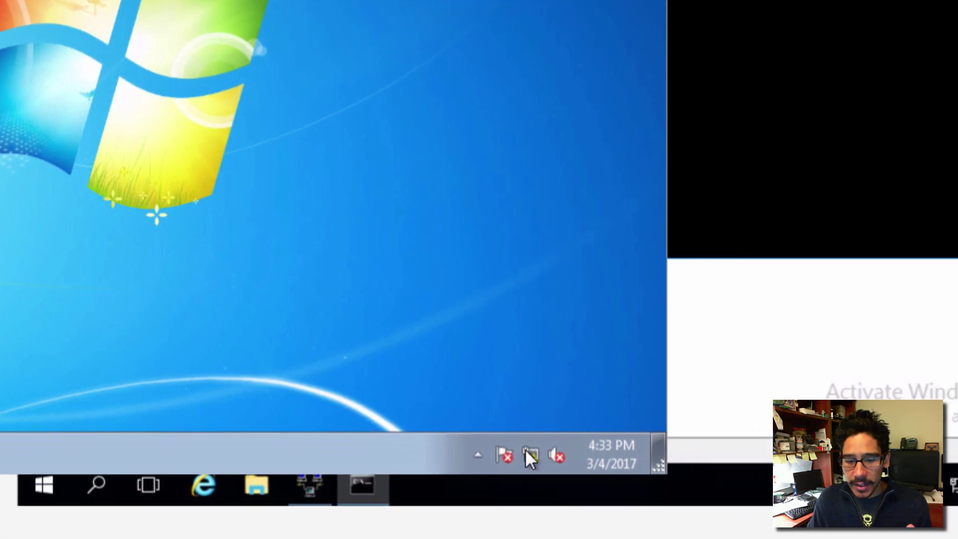
Run ipconfig in a Command Prompt to confirm the VPN adapter holds 10.10.10.101
left_click(531, 455)
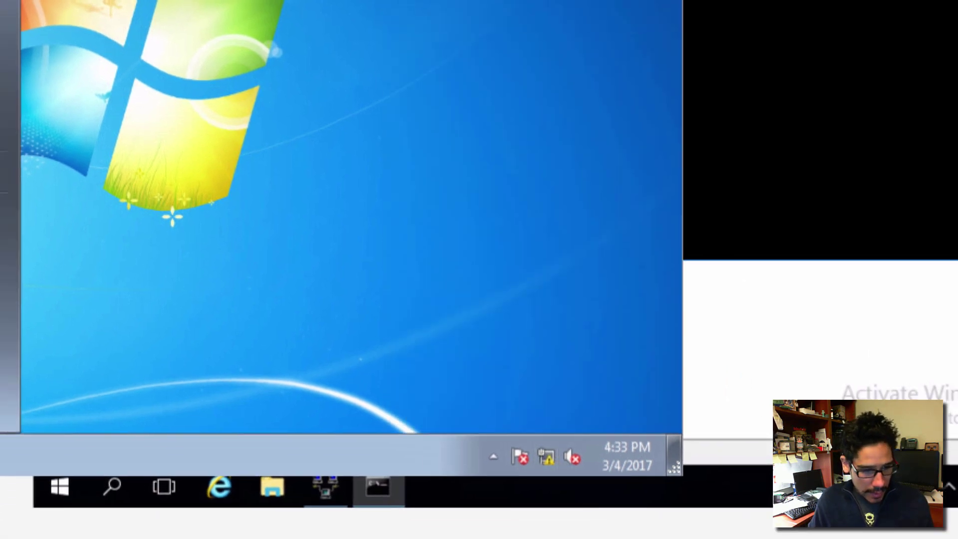
key("super")
type("cmd")
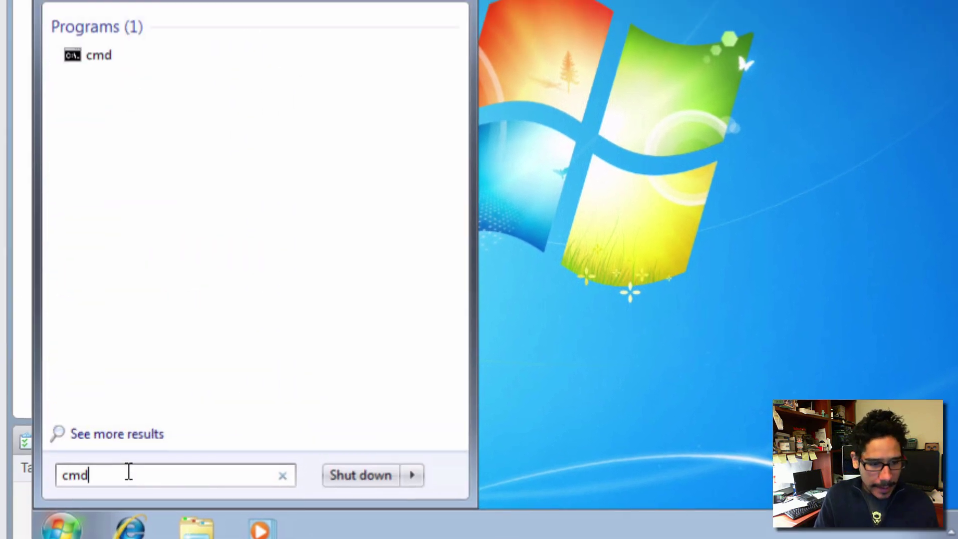
key("Return")
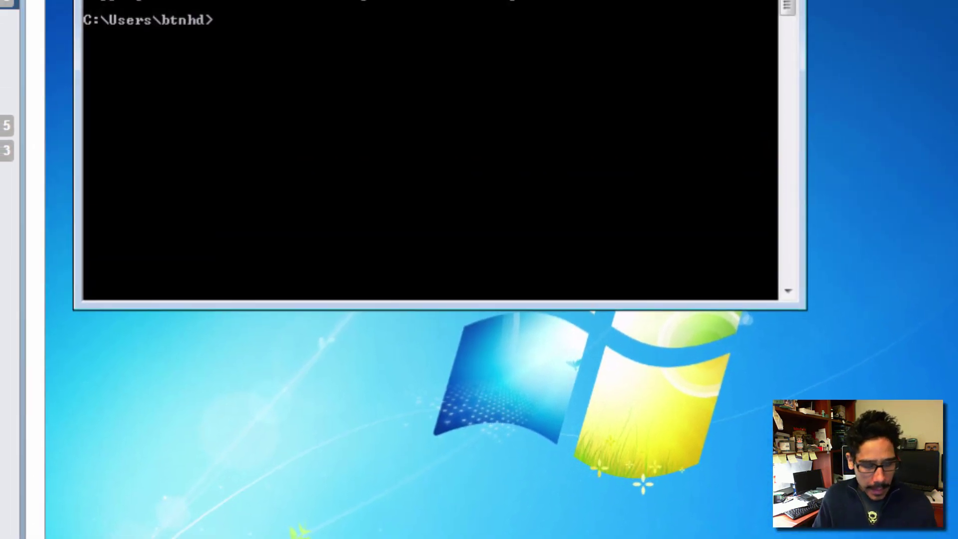
type("ipconfig")
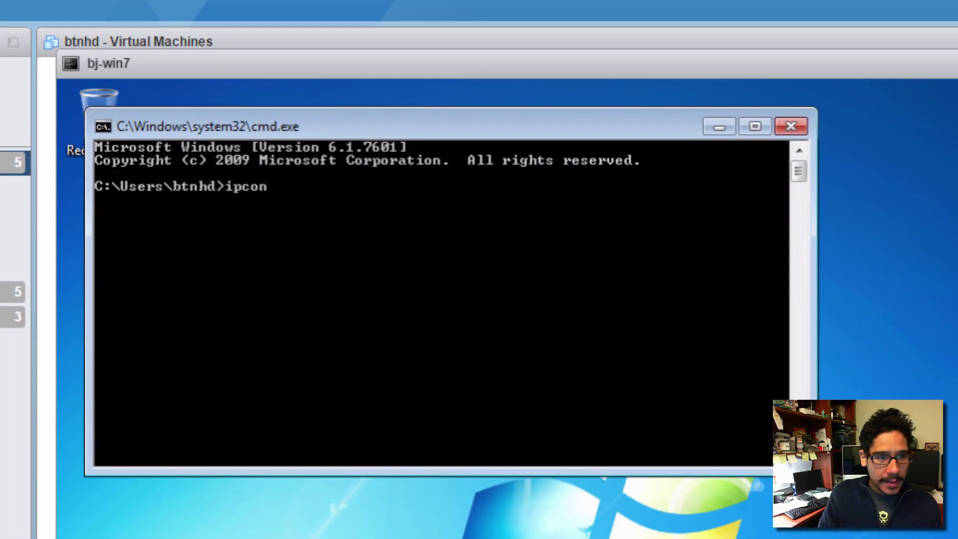
key("Return")
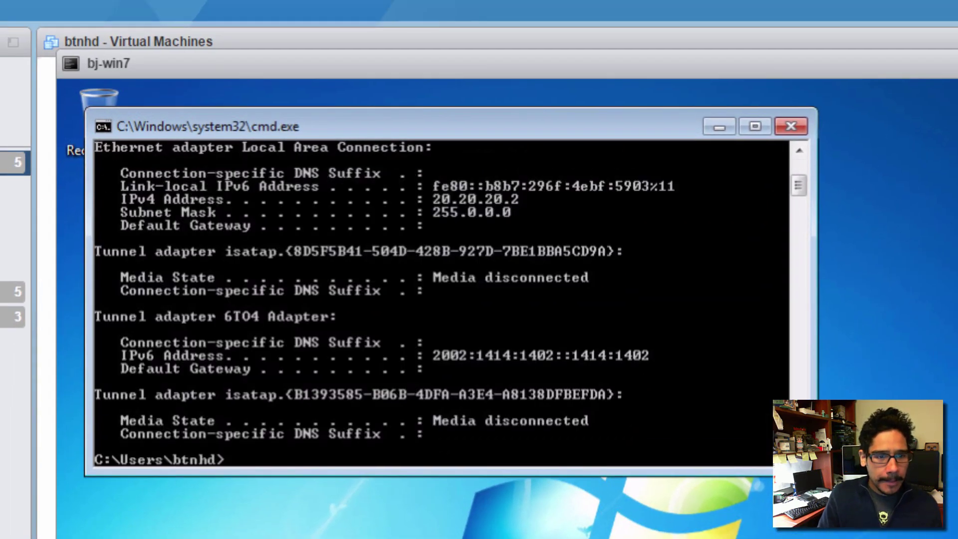
left_click_drag(513, 473, 513, 536)
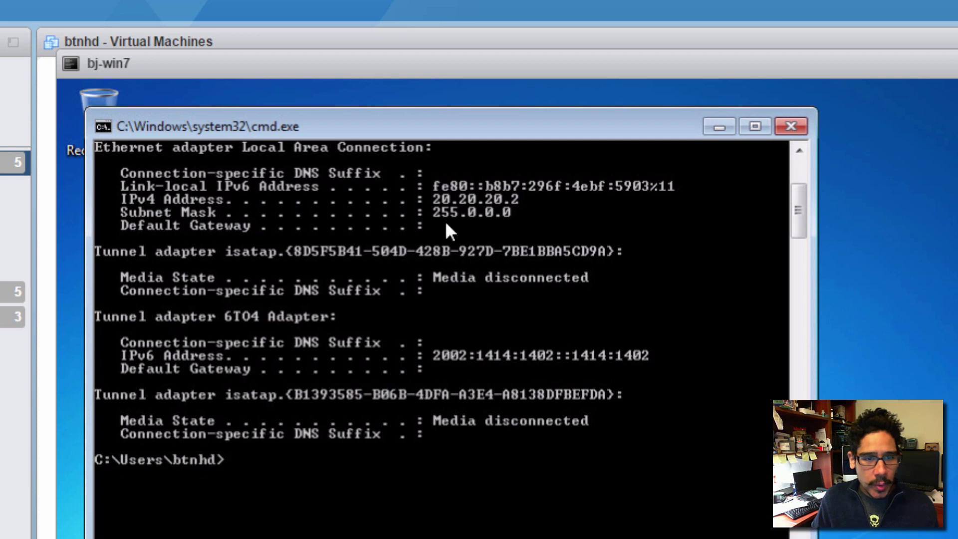
left_click_drag(797, 207, 794, 188)
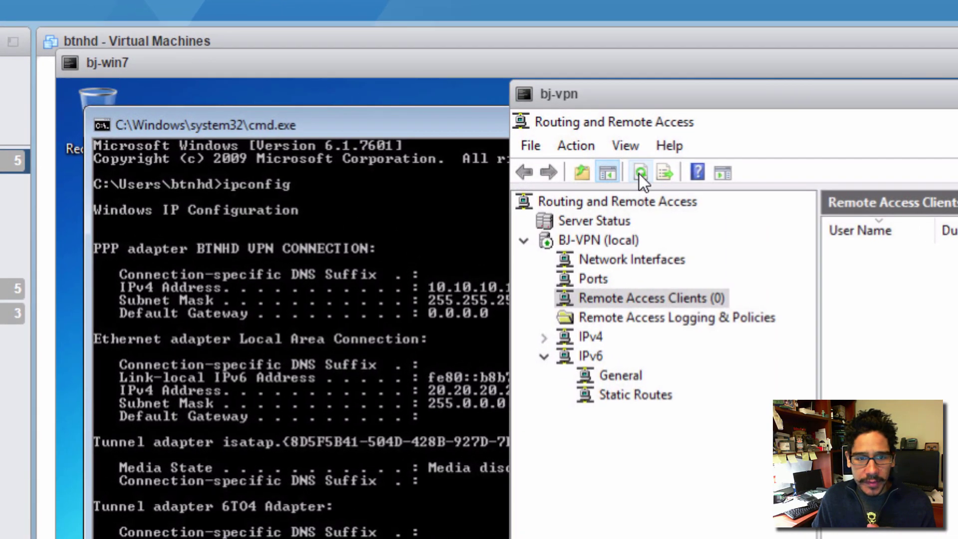
Refresh Remote Access Clients and widen the User Name column to reveal the Administrator client
left_click(640, 172)
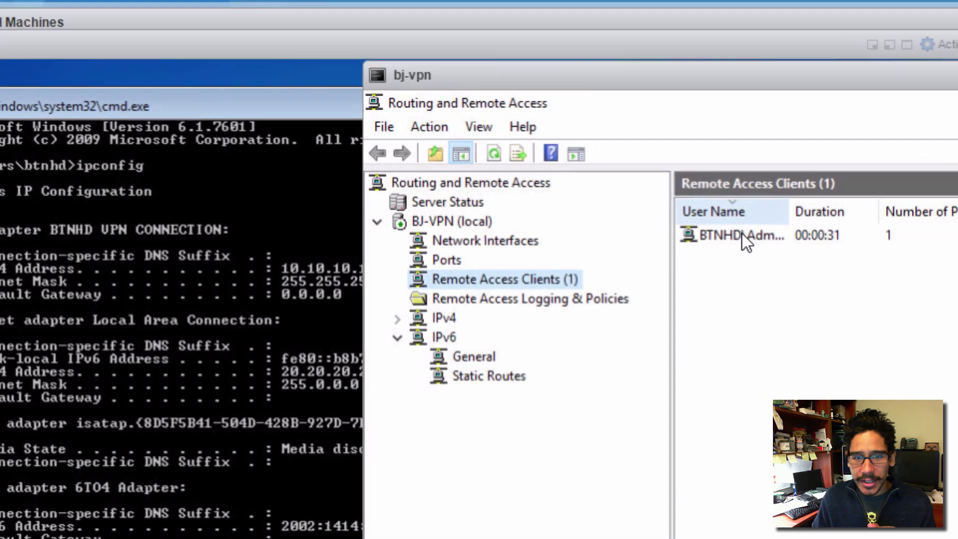
left_click(741, 234)
left_click_drag(885, 212, 834, 205)
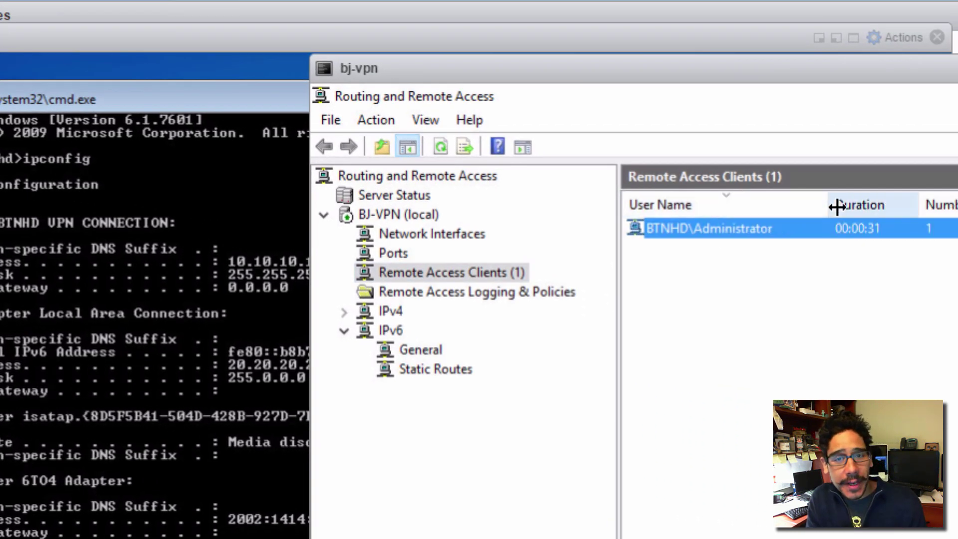